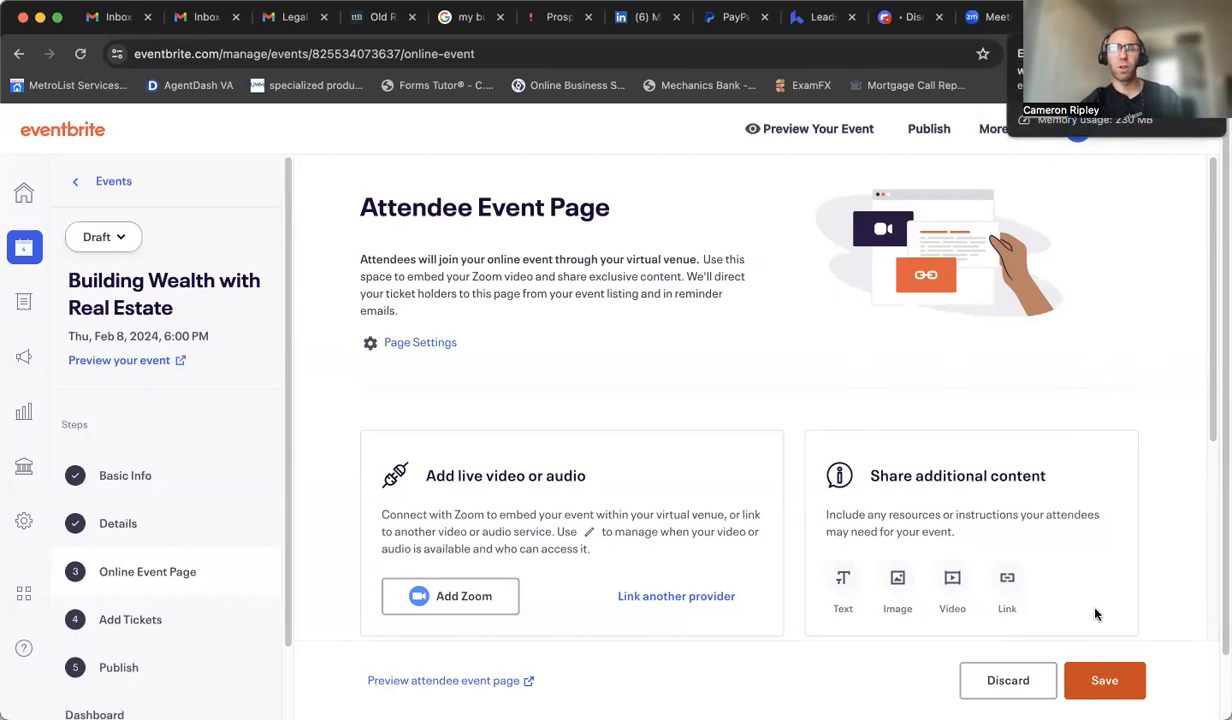
Step: Leave the attendee event page, discarding its unsaved changes, and open the Basic Info step
click(190, 482)
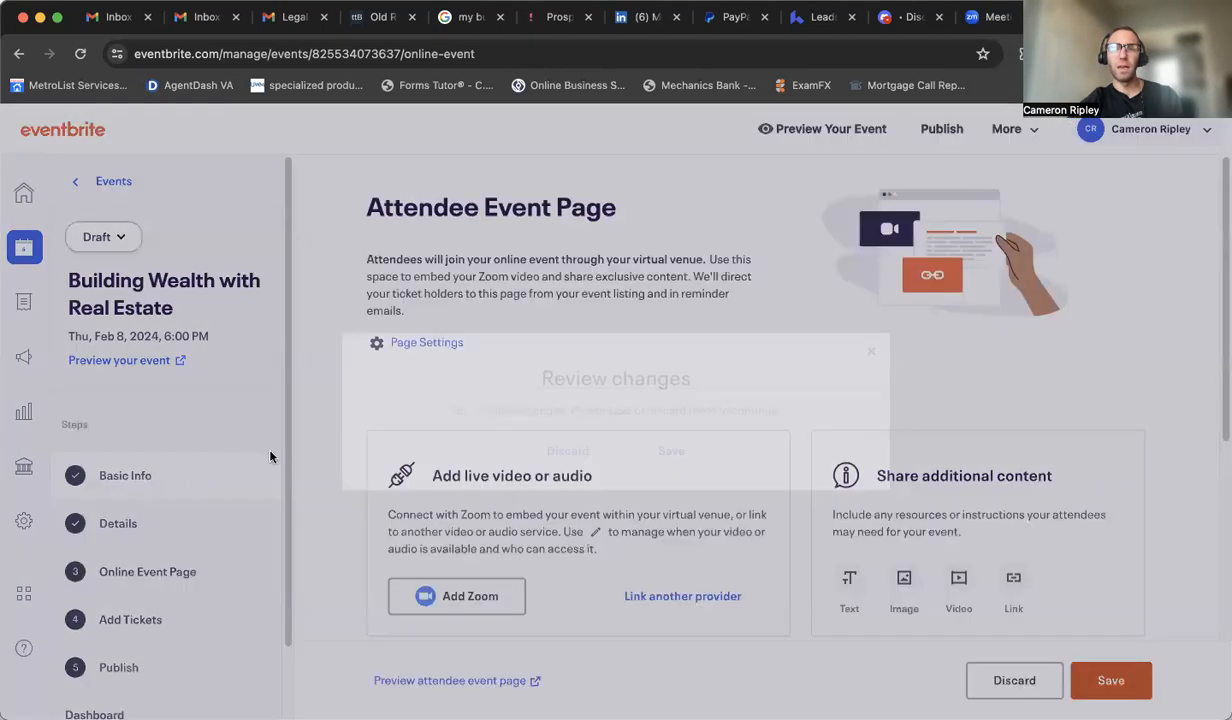
click(871, 351)
click(138, 275)
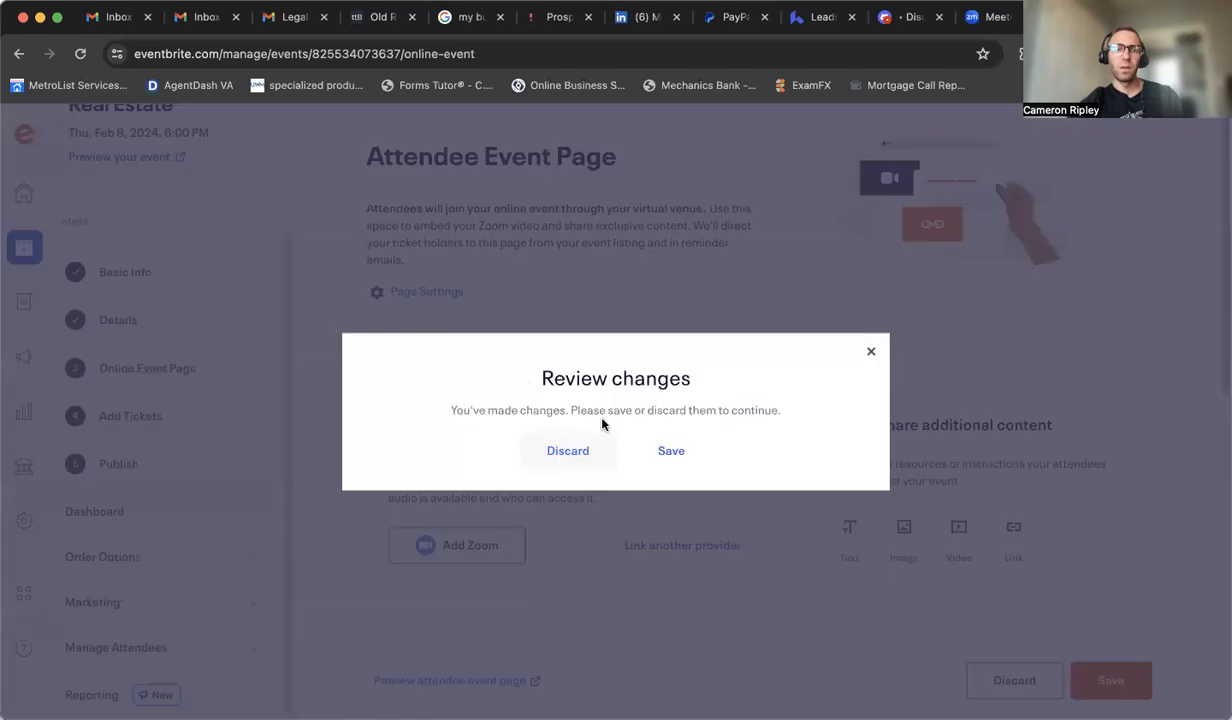
click(583, 454)
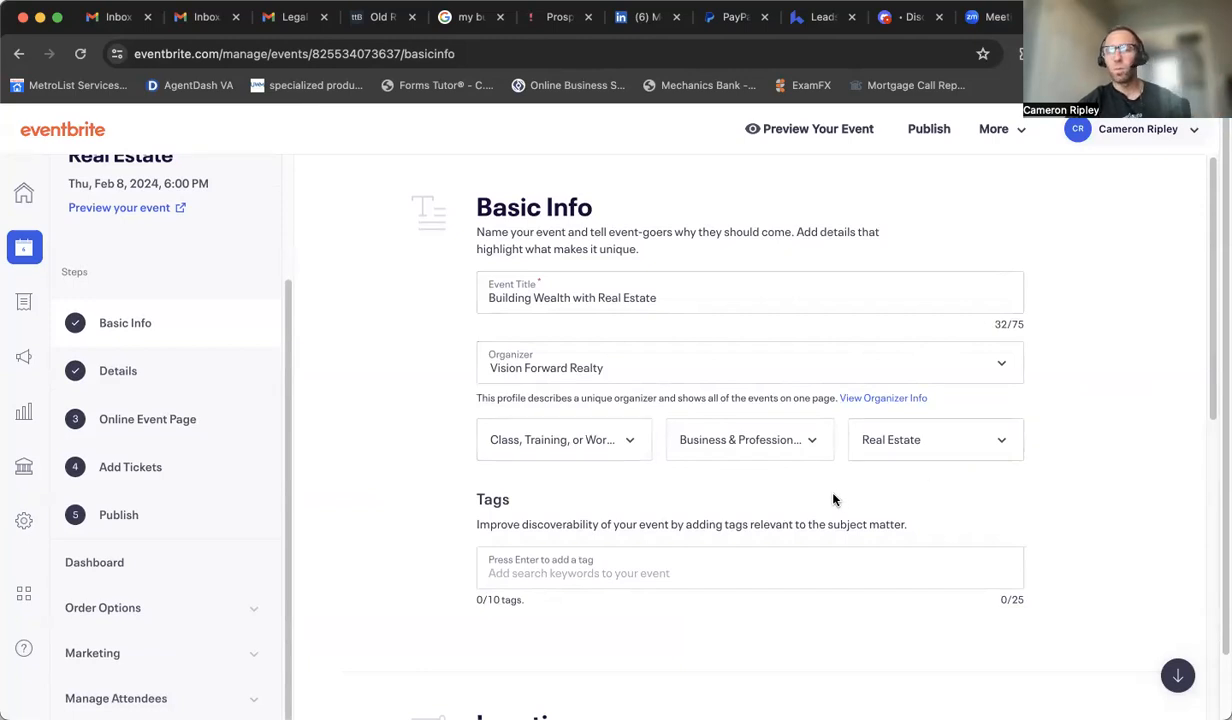
Step: Scroll through the Basic Info page to review the title, organizer, location and date and time settings
scroll(833, 500, down, 3)
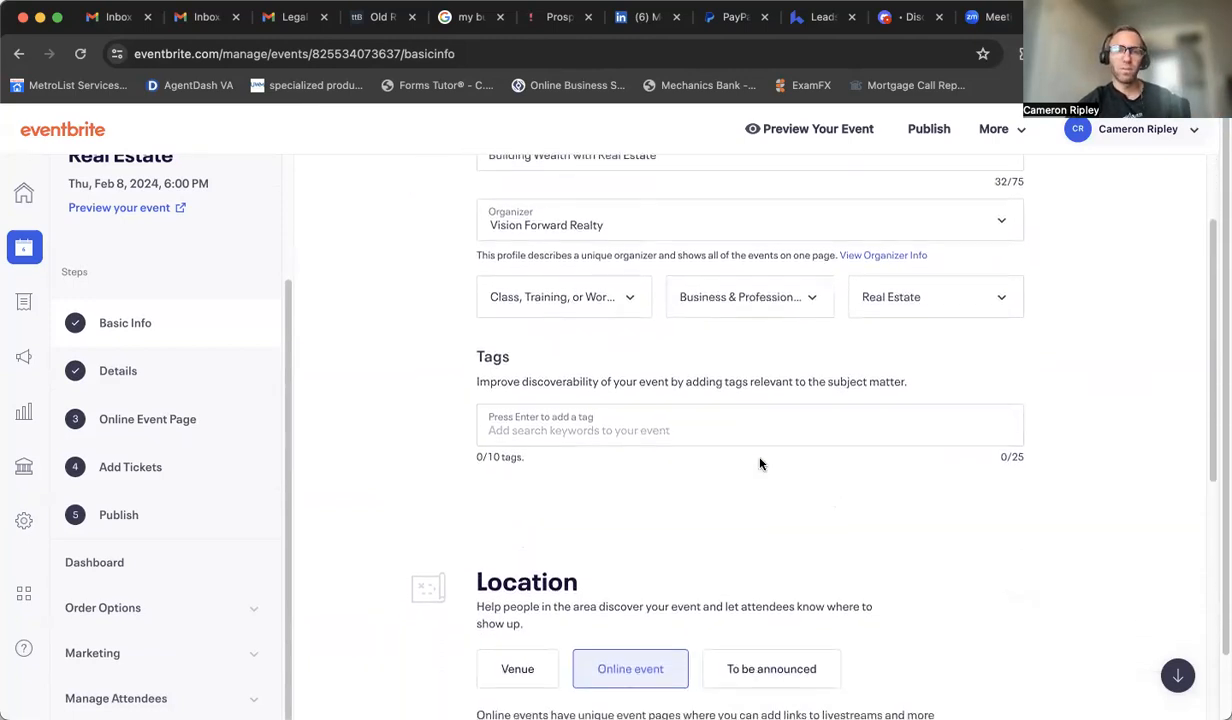
scroll(641, 473, down, 8)
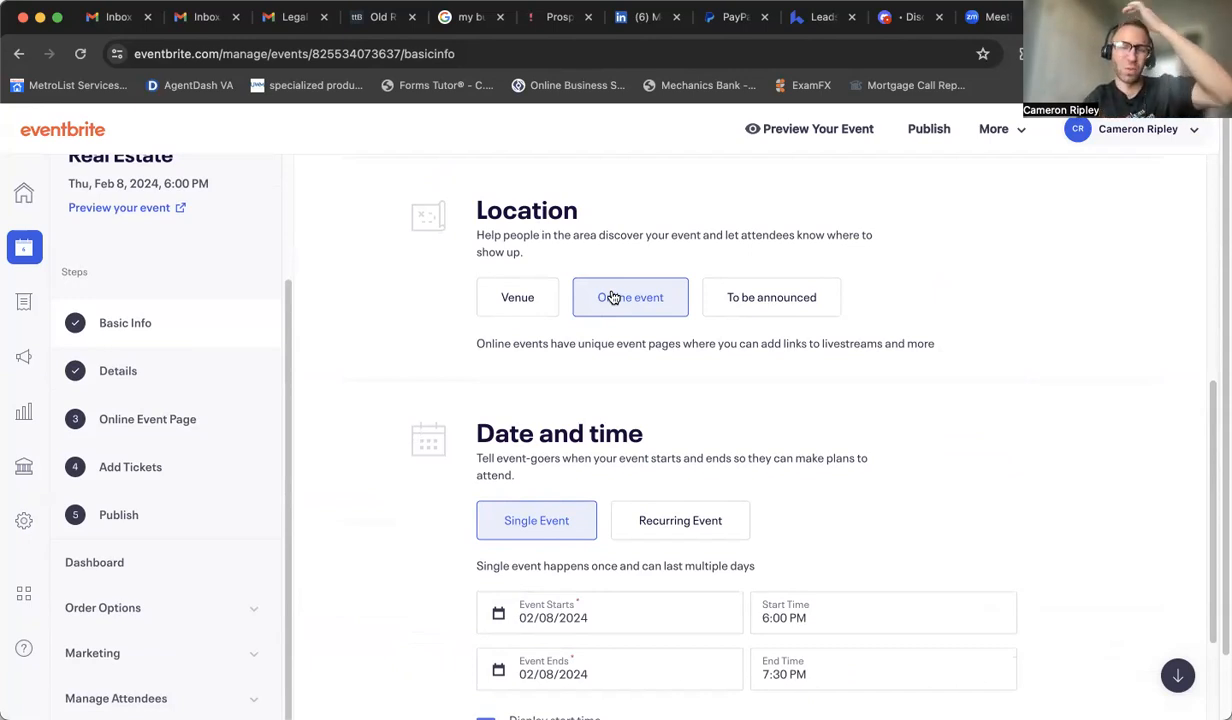
scroll(845, 450, down, 1)
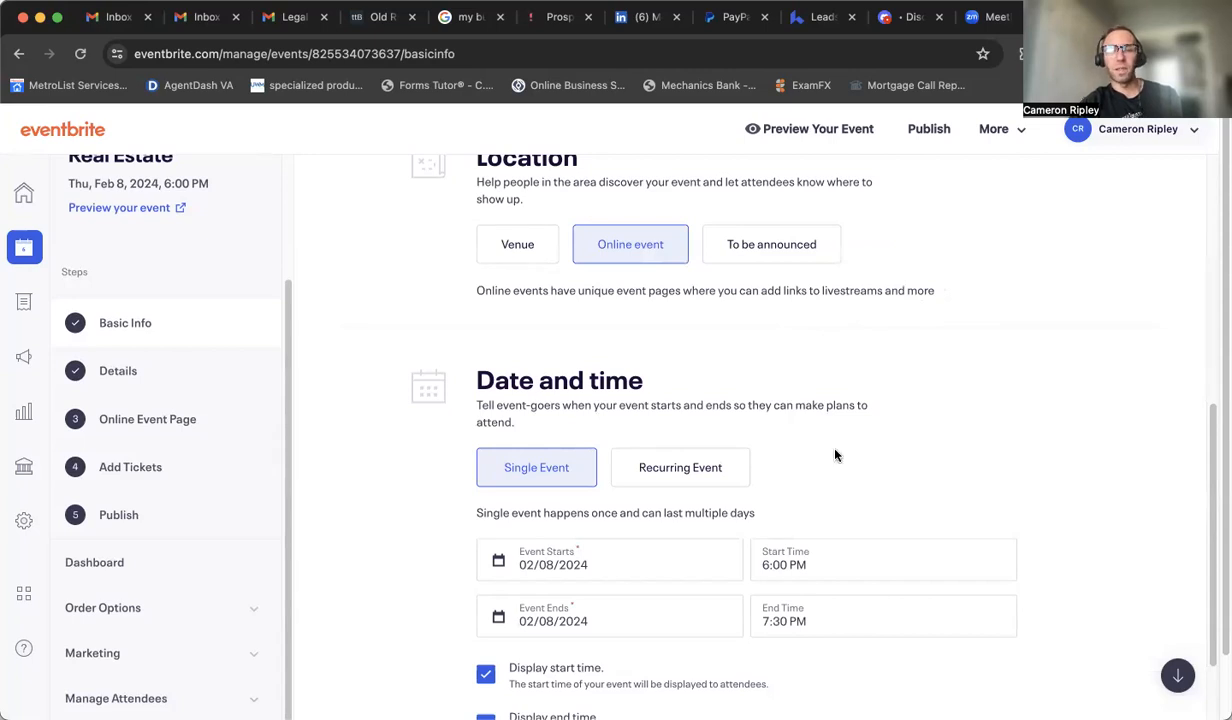
scroll(800, 458, down, 3)
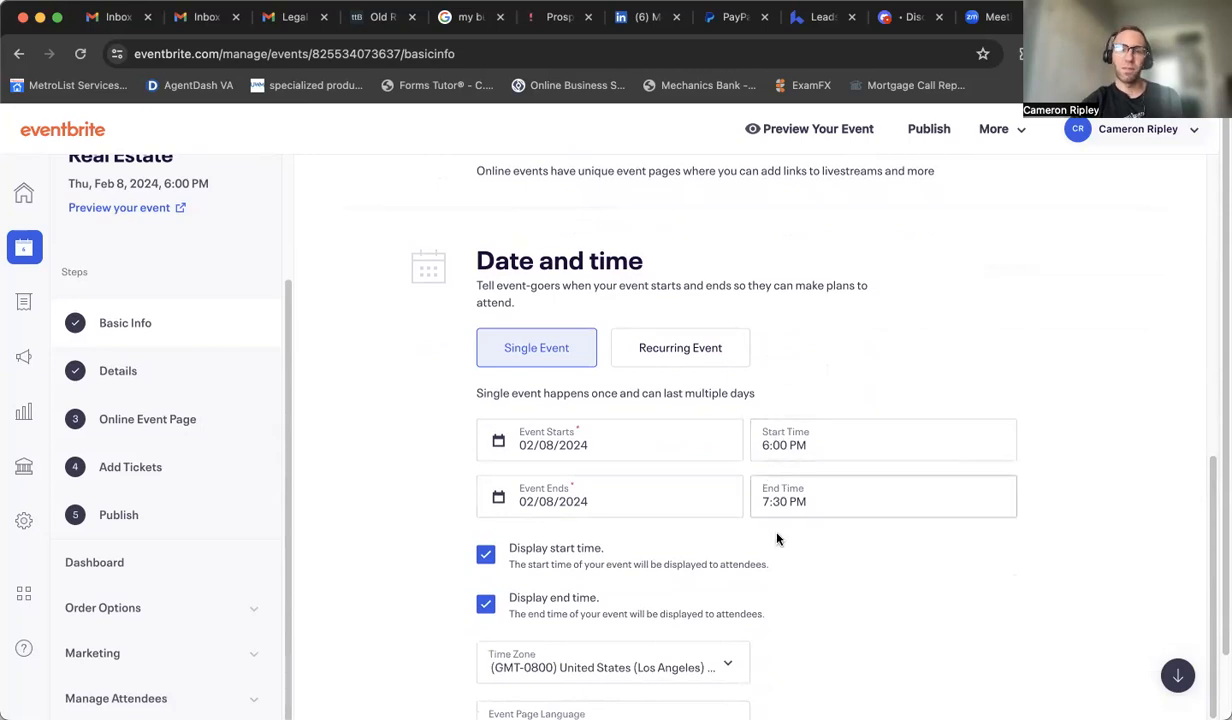
scroll(788, 560, down, 3)
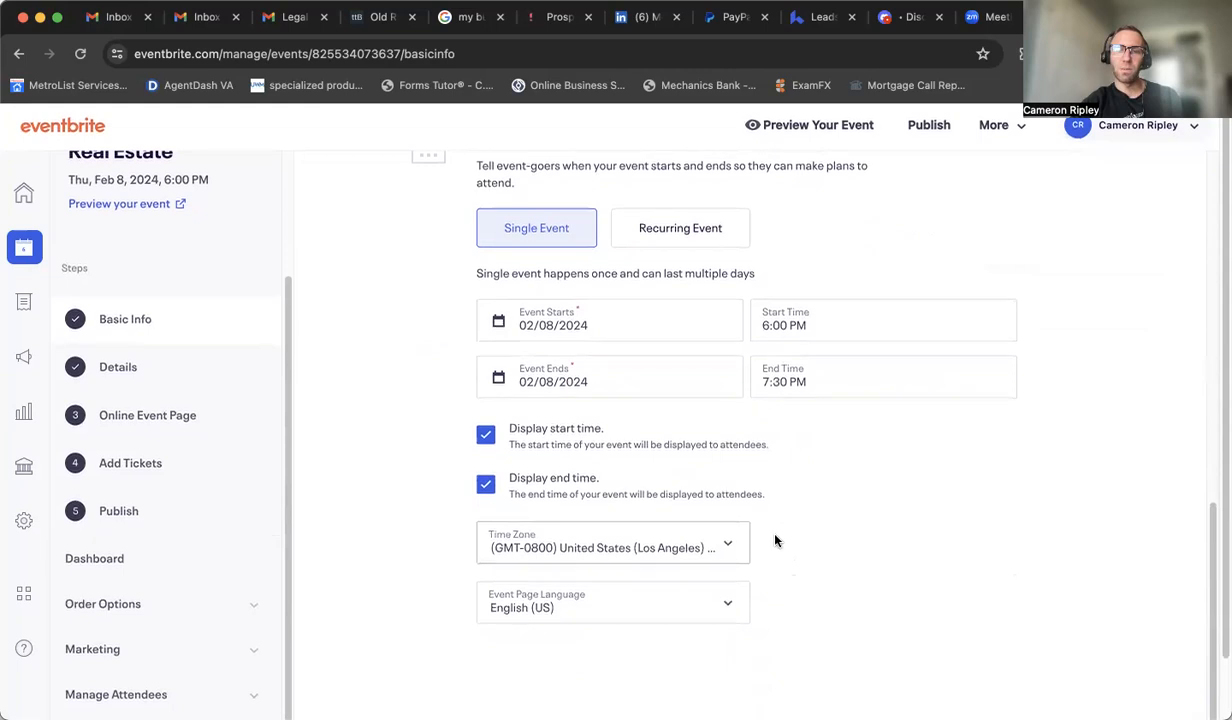
scroll(820, 565, down, 2)
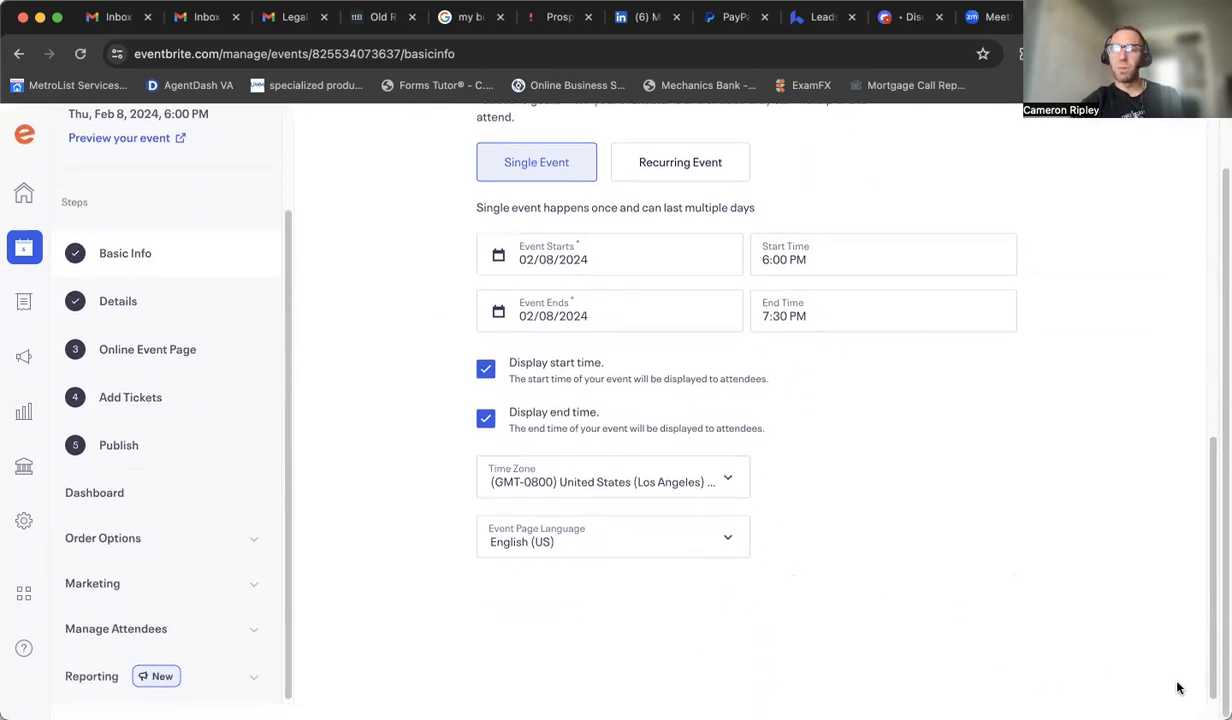
Step: Open the Details step and review the event image, summary and About this event sections
click(124, 306)
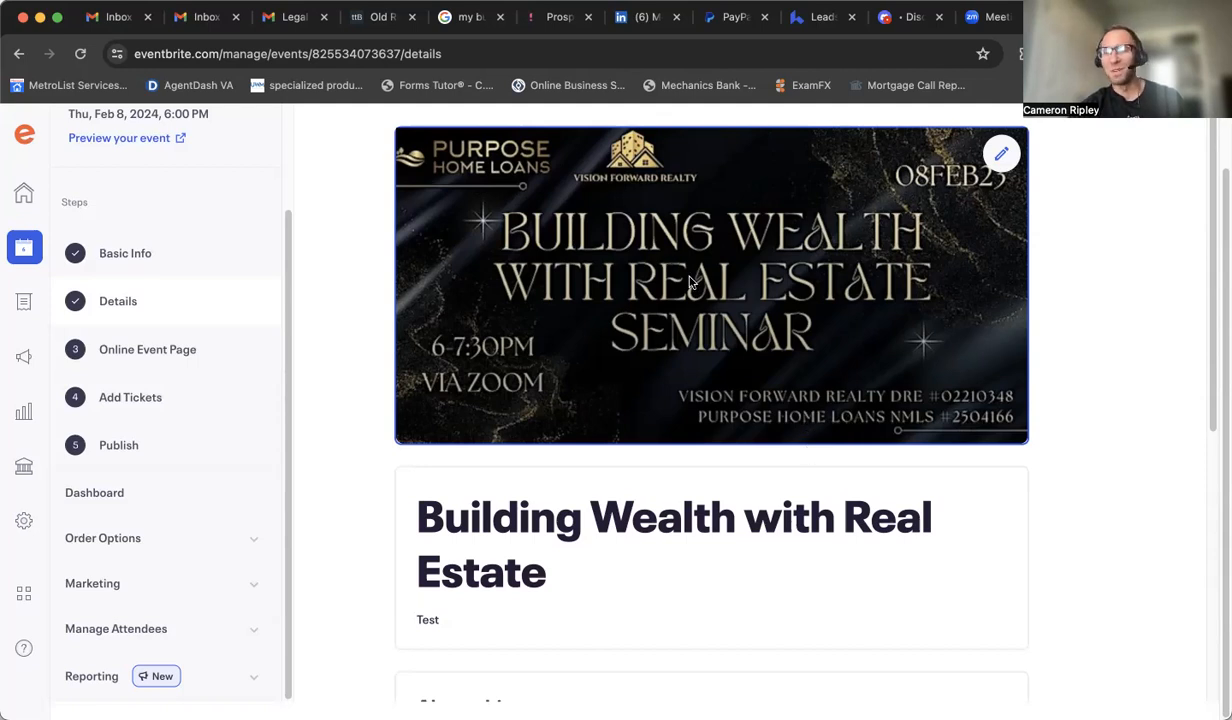
scroll(950, 450, down, 5)
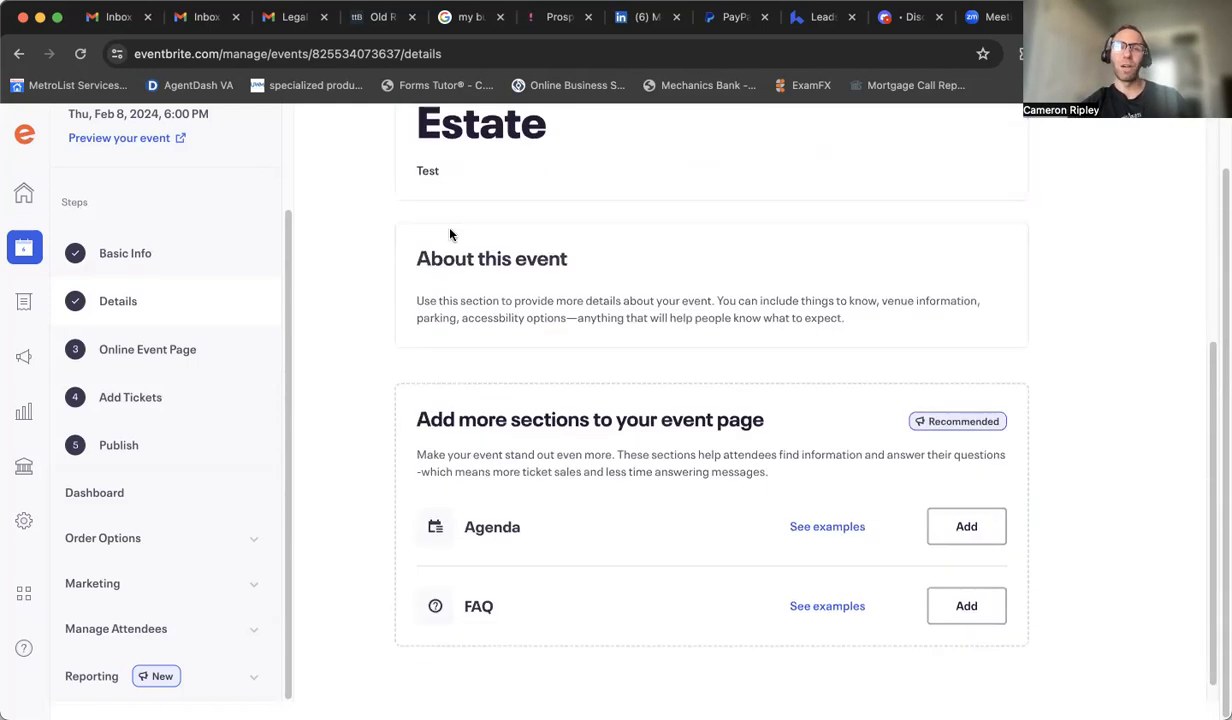
scroll(440, 357, up, 1)
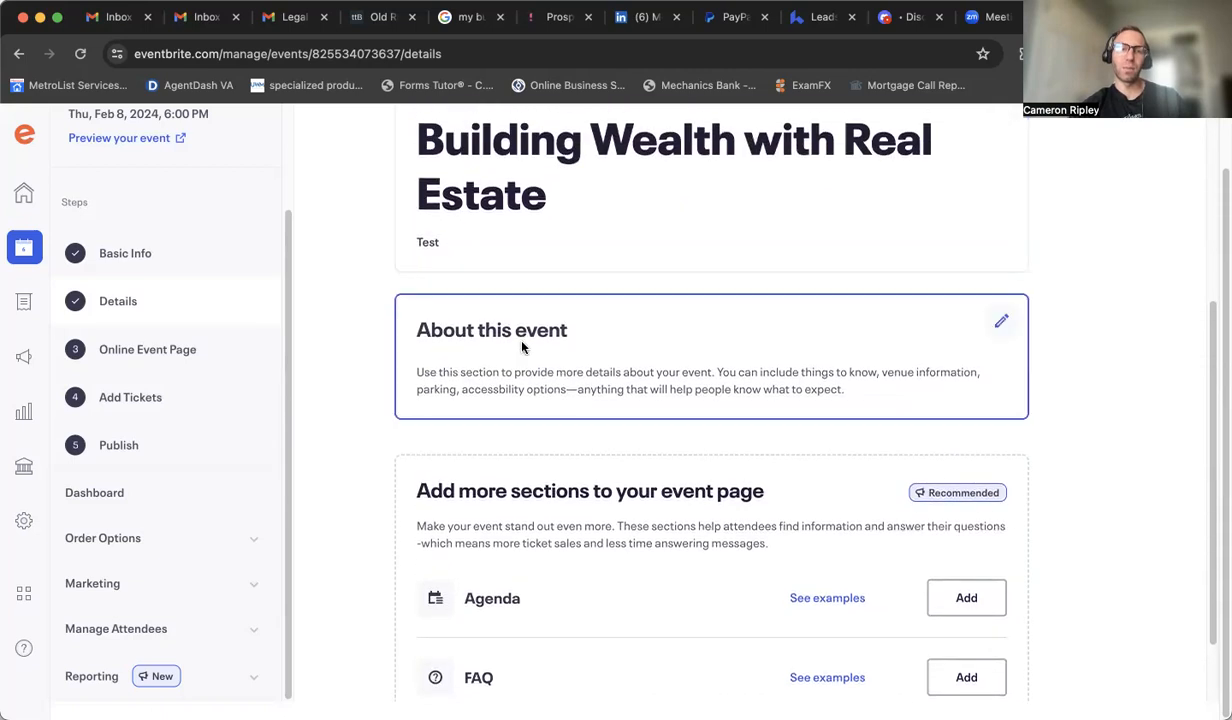
scroll(490, 430, up, 3)
scroll(539, 485, down, 3)
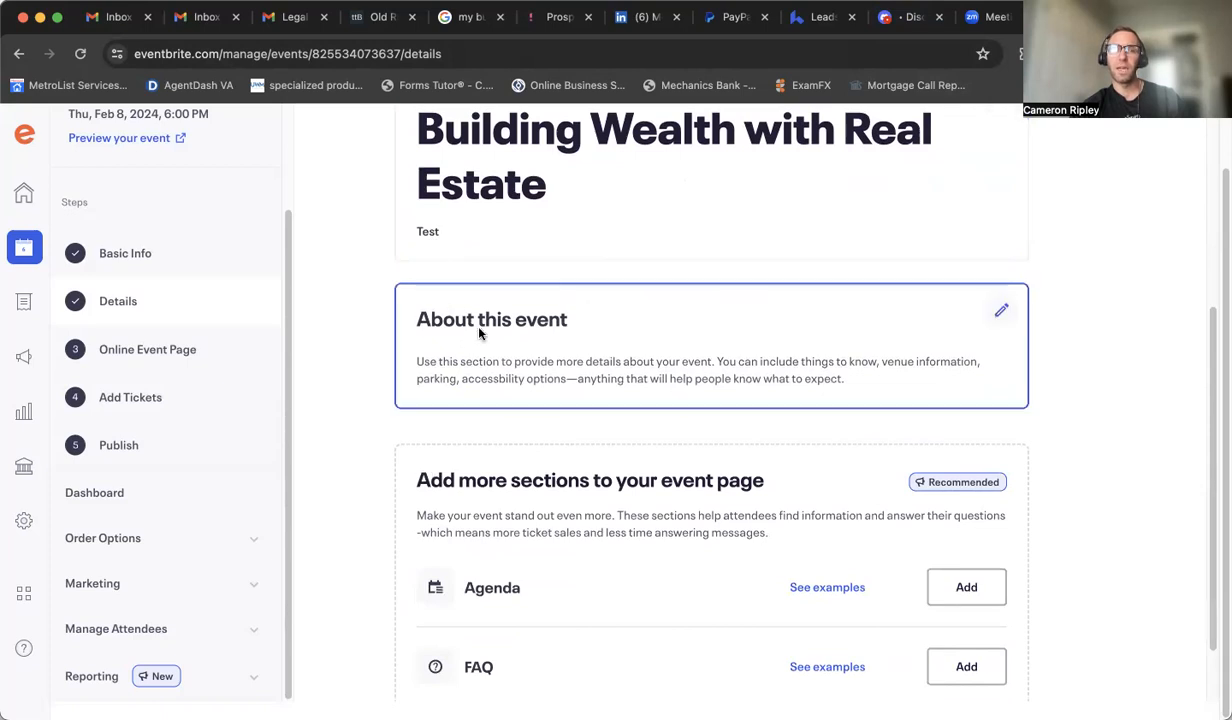
scroll(547, 432, down, 2)
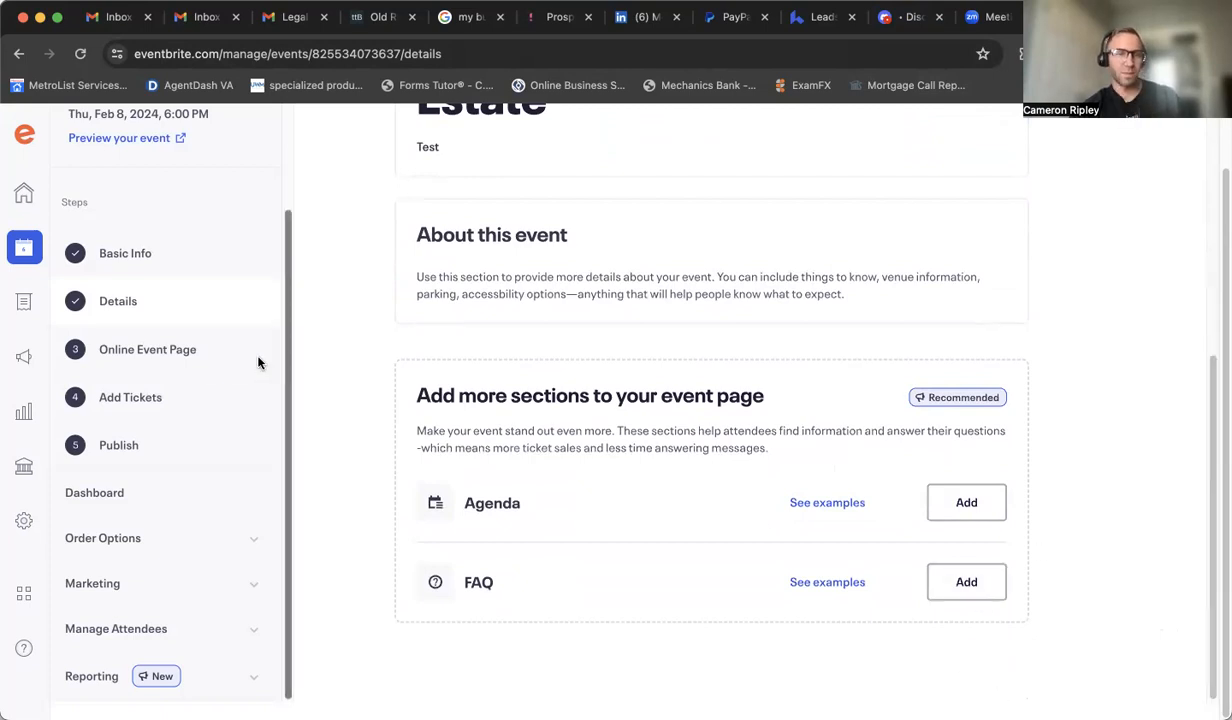
Step: On the Online Event Page, link another video provider and paste the Zoom meeting registration link as its URL
click(175, 349)
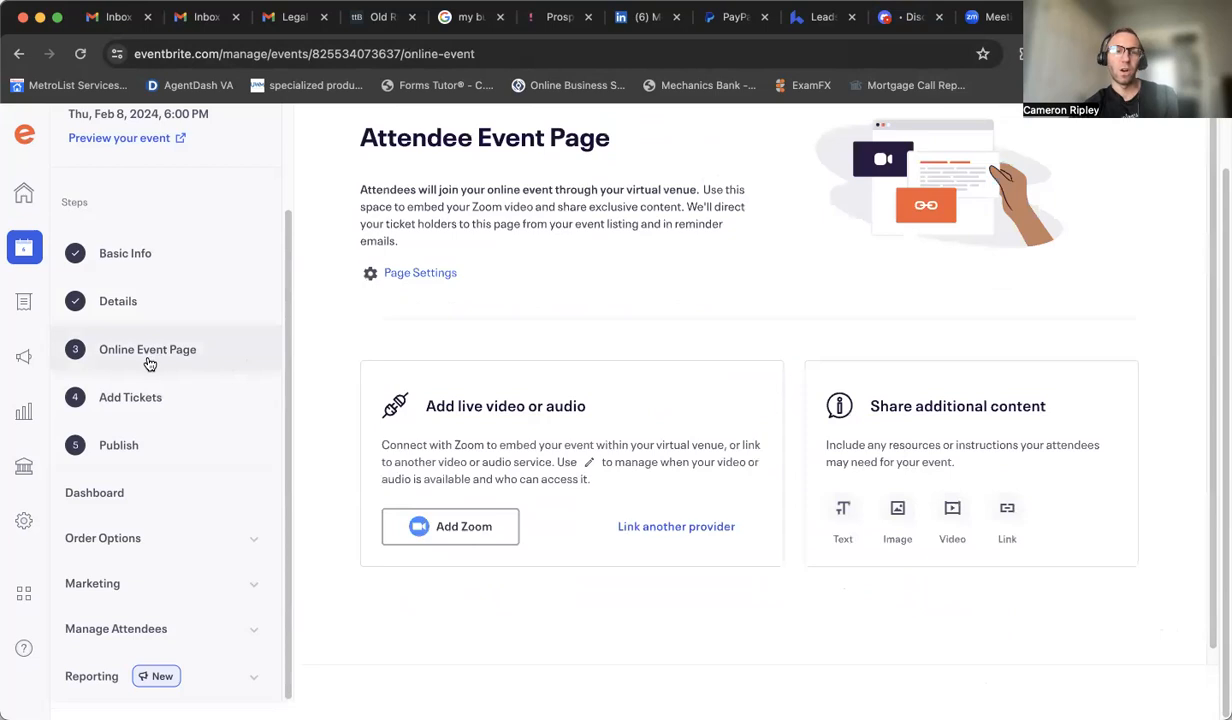
click(657, 540)
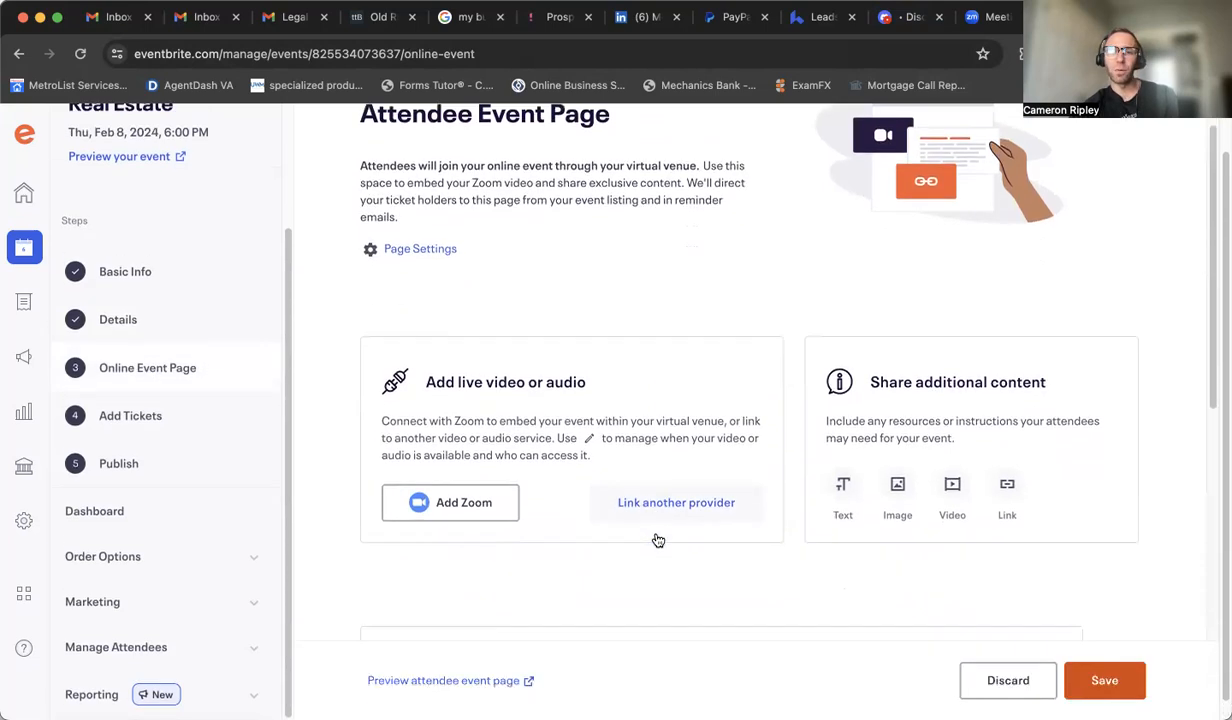
click(440, 267)
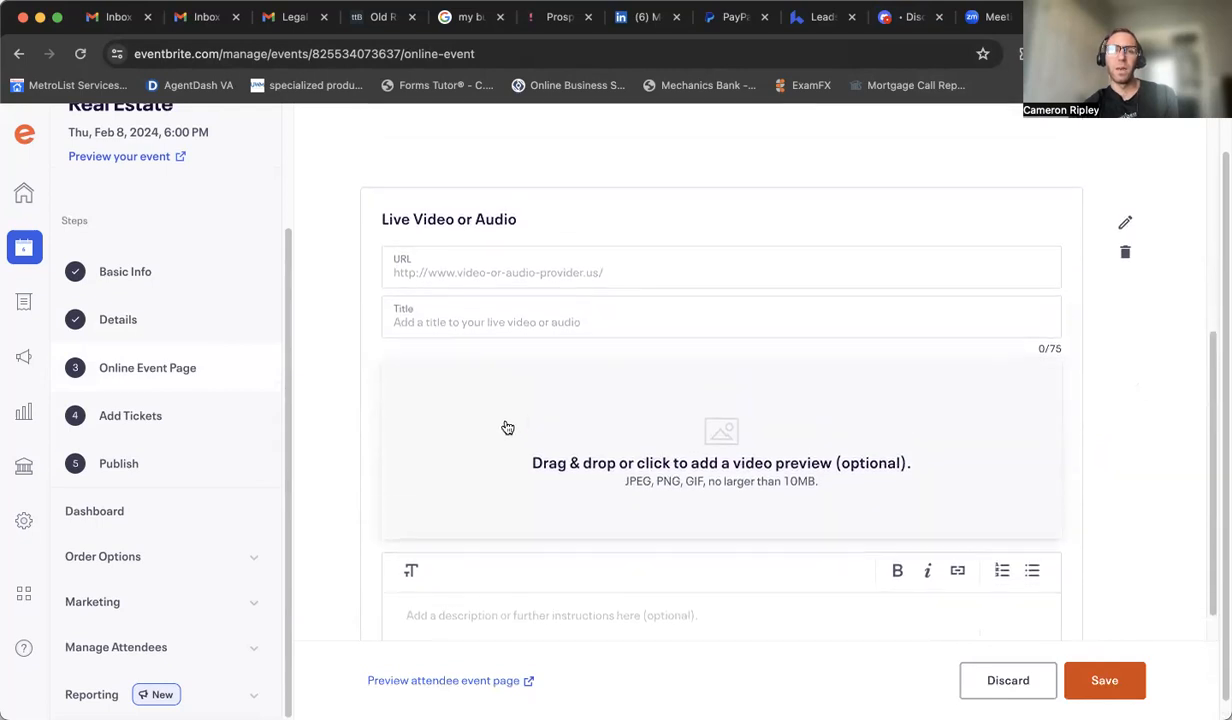
right_click(440, 267)
click(468, 393)
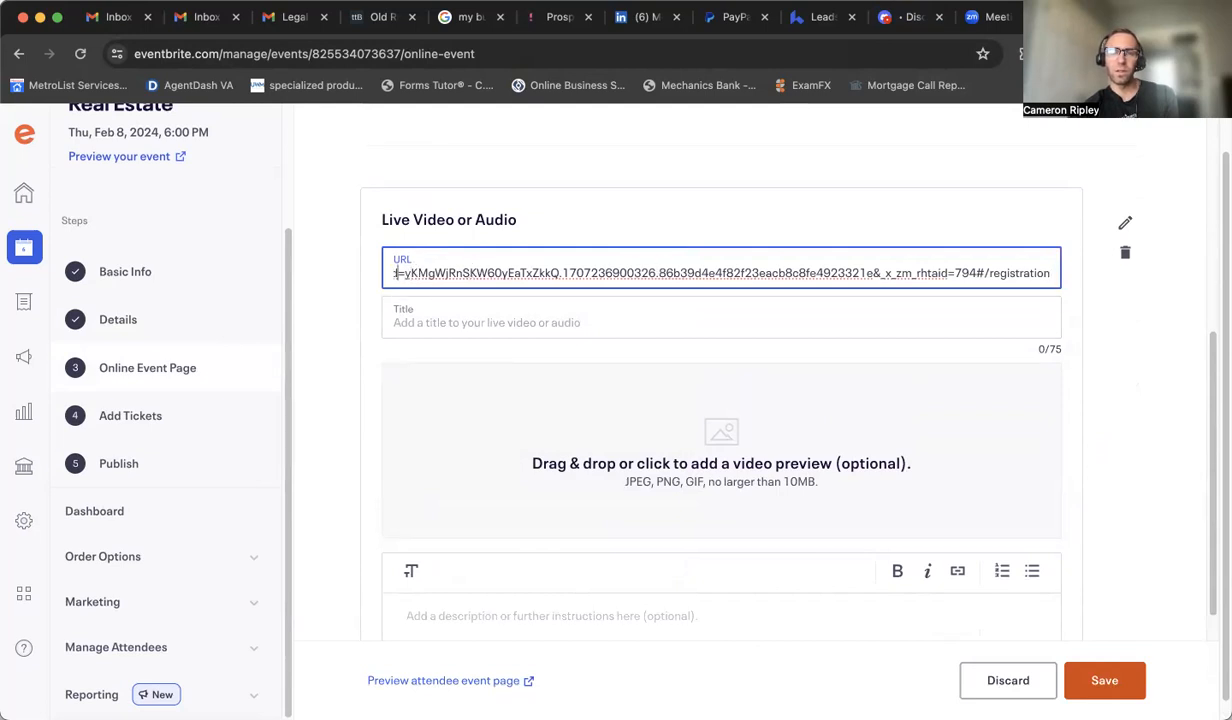
key(Left)
key(Left)
key(Left)
key(Left)
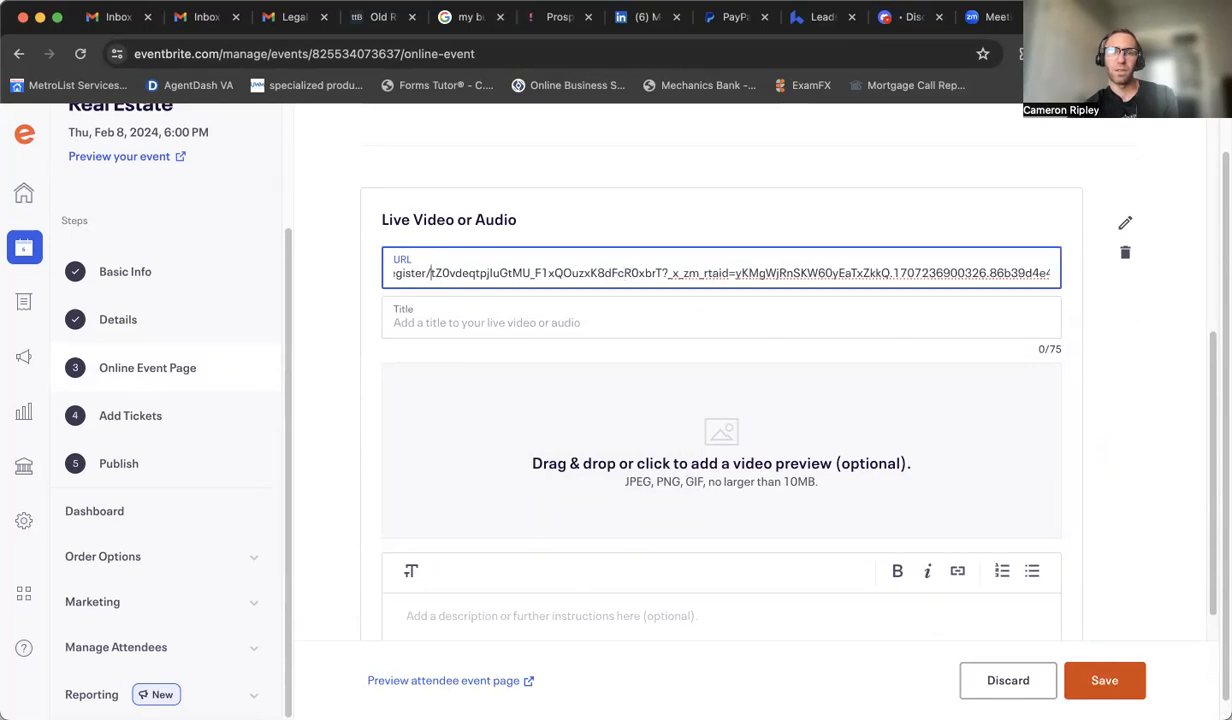
key(Left)
key(Left)
key(Left)
key(Left)
key(Left)
key(Left)
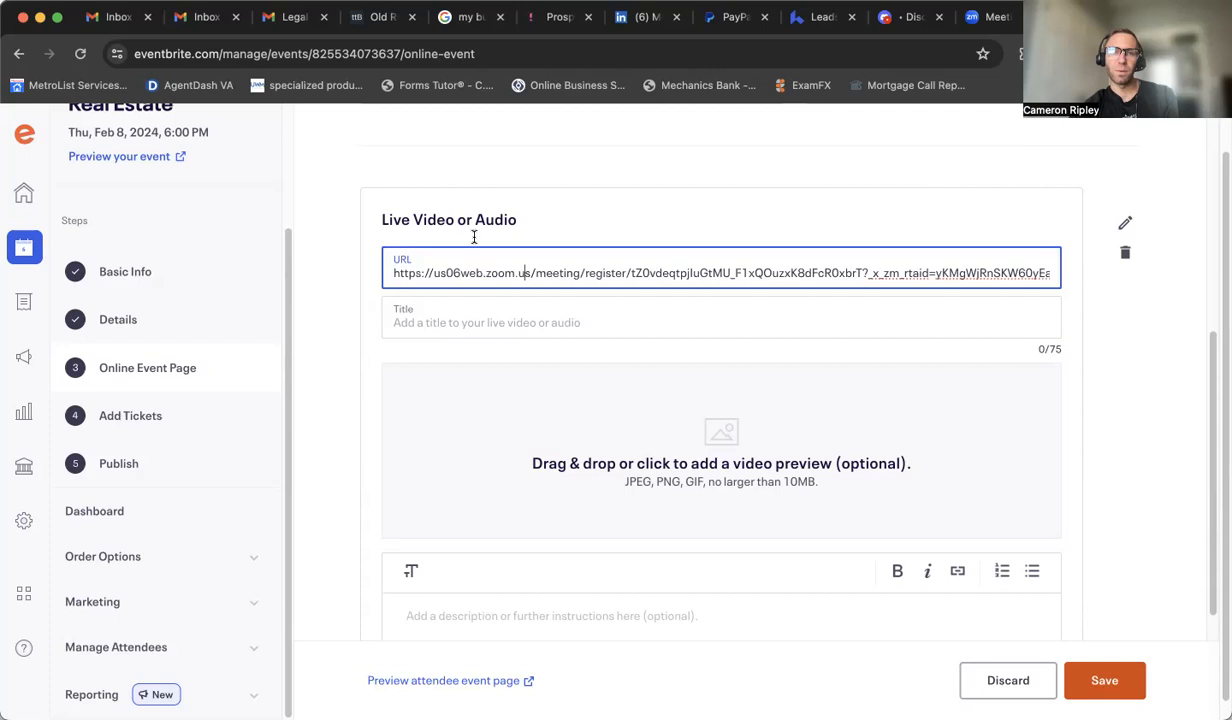
Step: Title the live video link 'Zoom Building Wealth with Real Estate'
click(1135, 396)
click(428, 310)
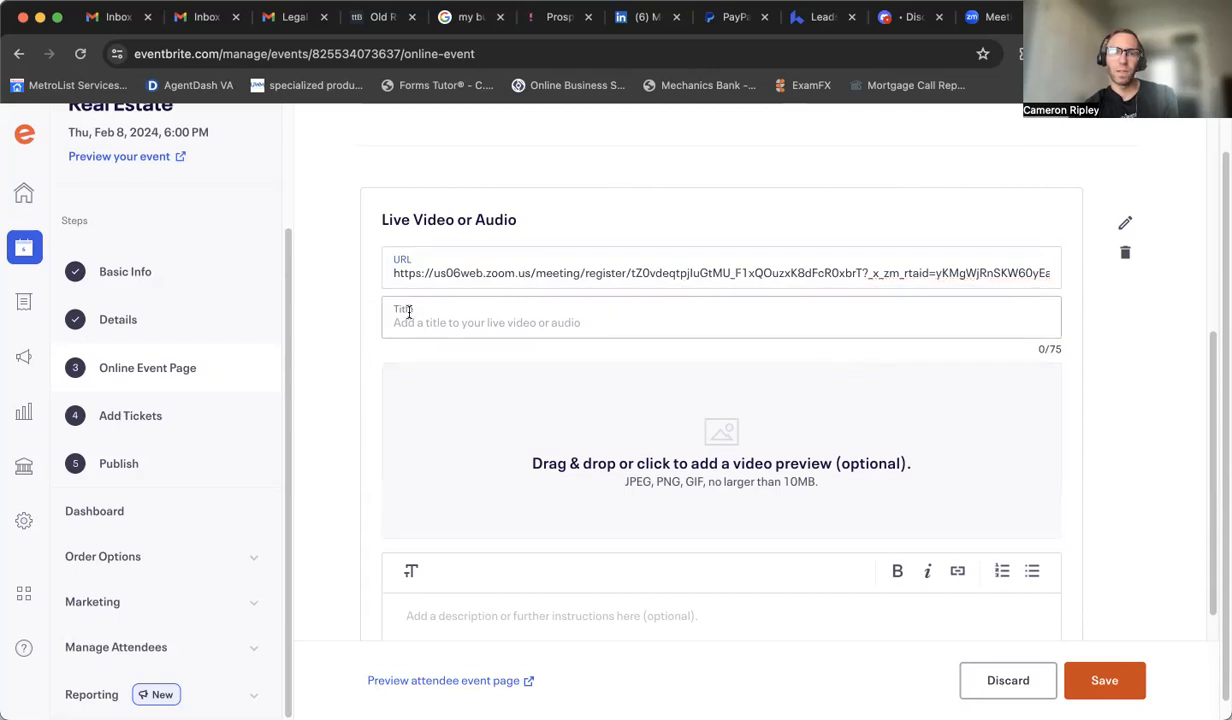
text(Zoom)
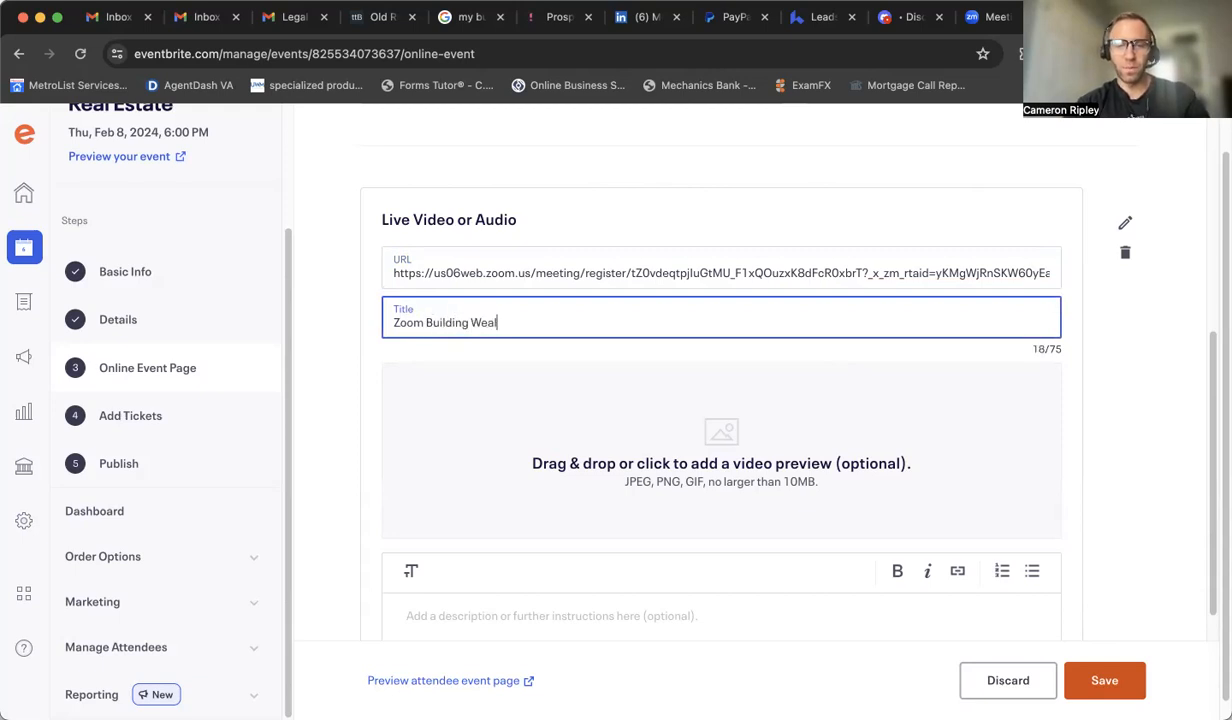
text(Building Wealth with Re)
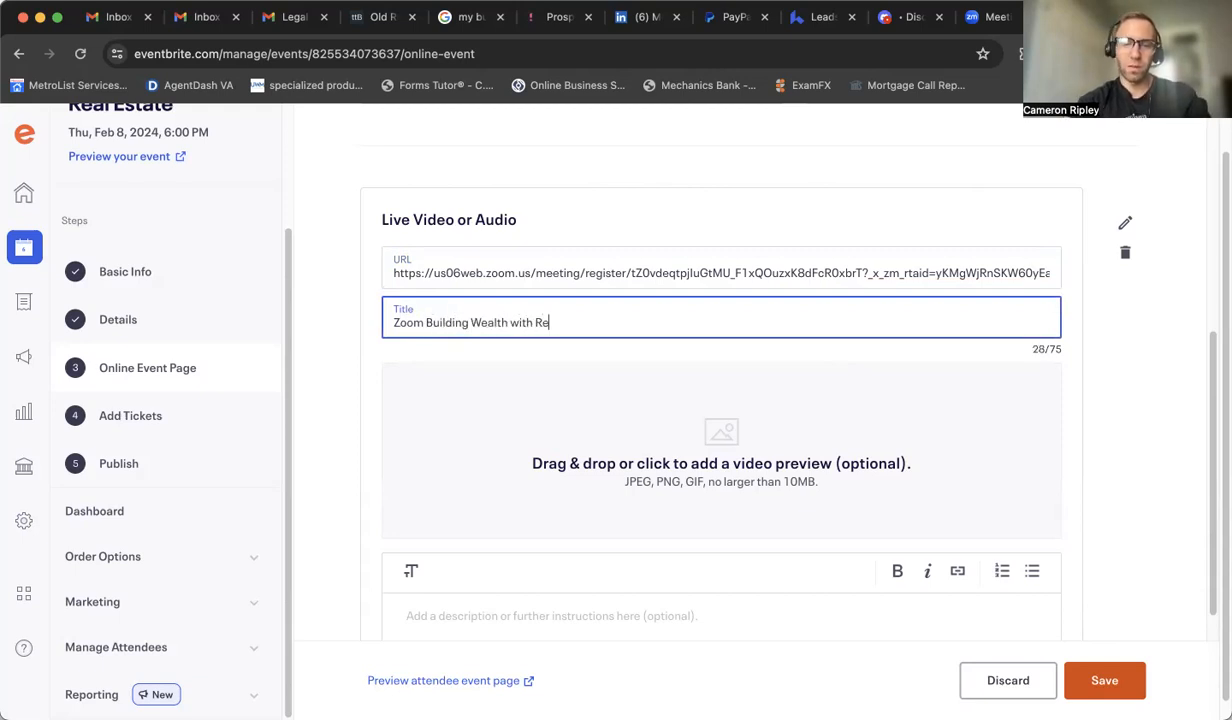
text(al Estate)
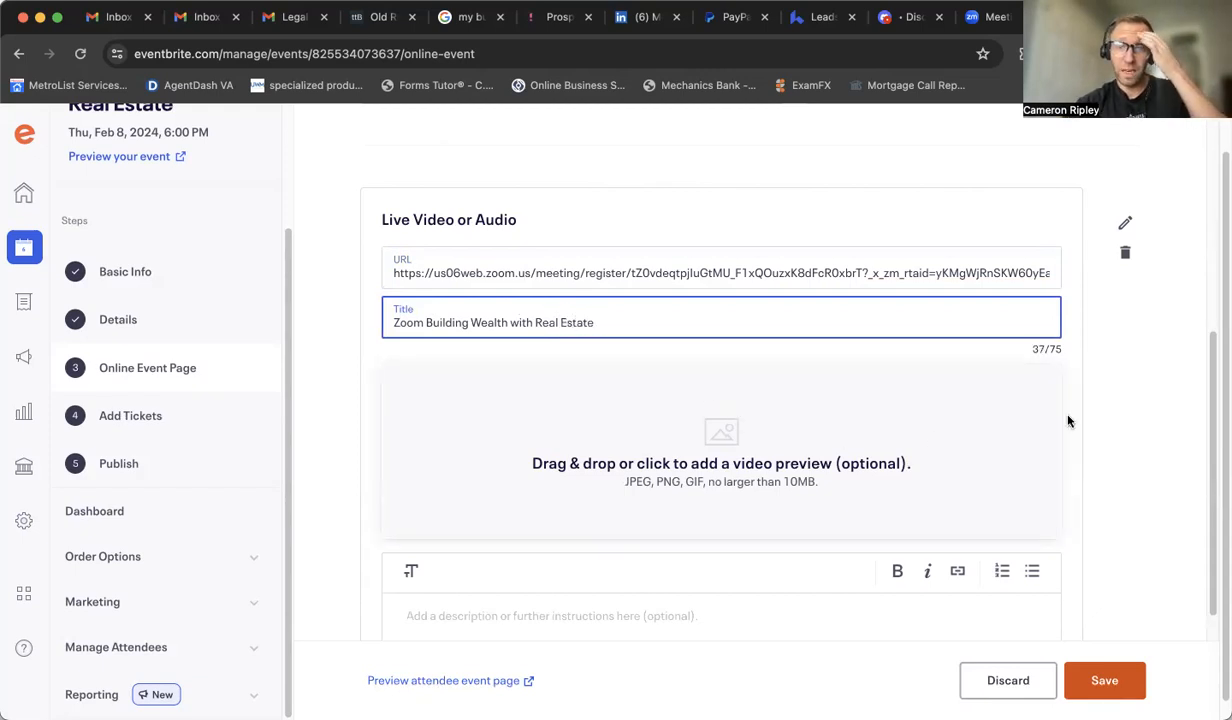
Step: Save the attendee event page and continue to the next setup step
scroll(1100, 426, down, 4)
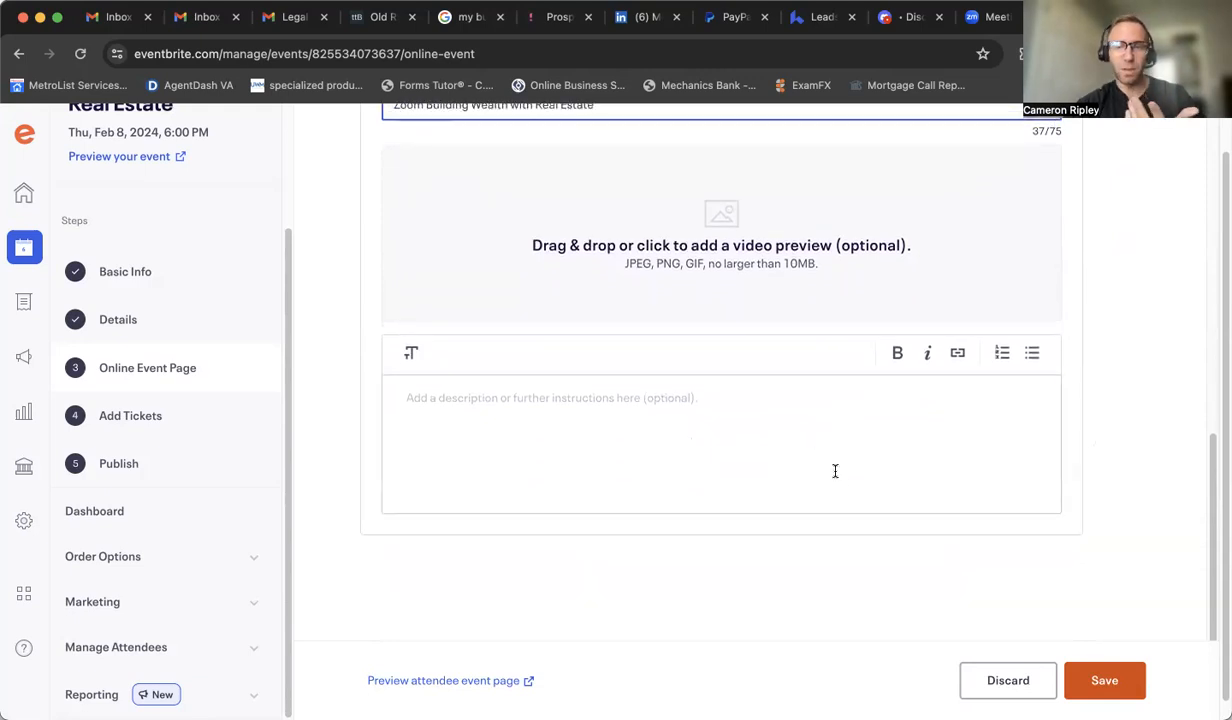
scroll(1123, 616, down, 1)
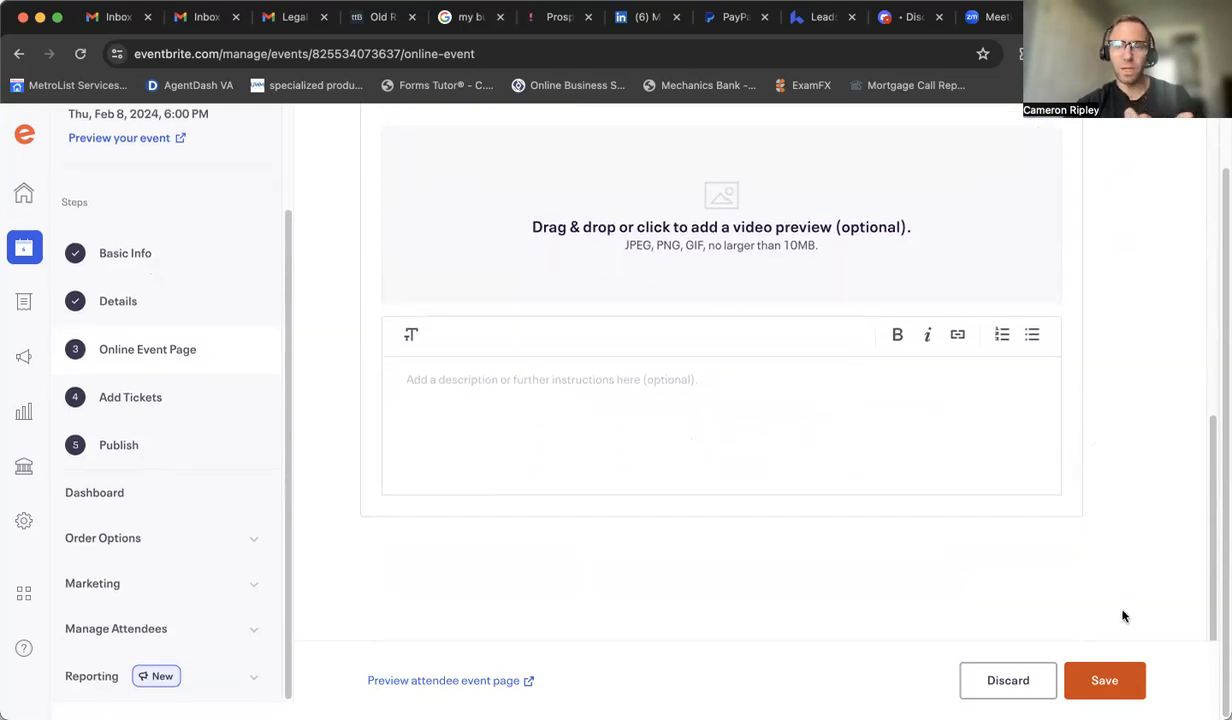
click(1102, 684)
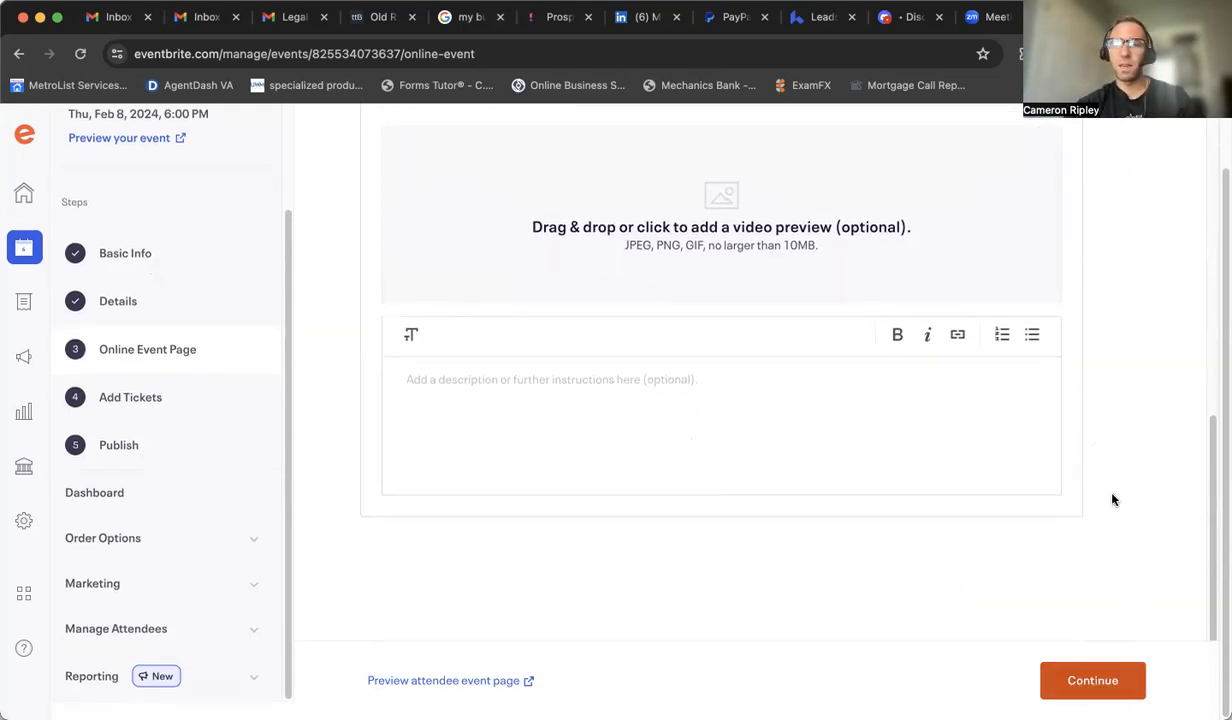
click(1085, 680)
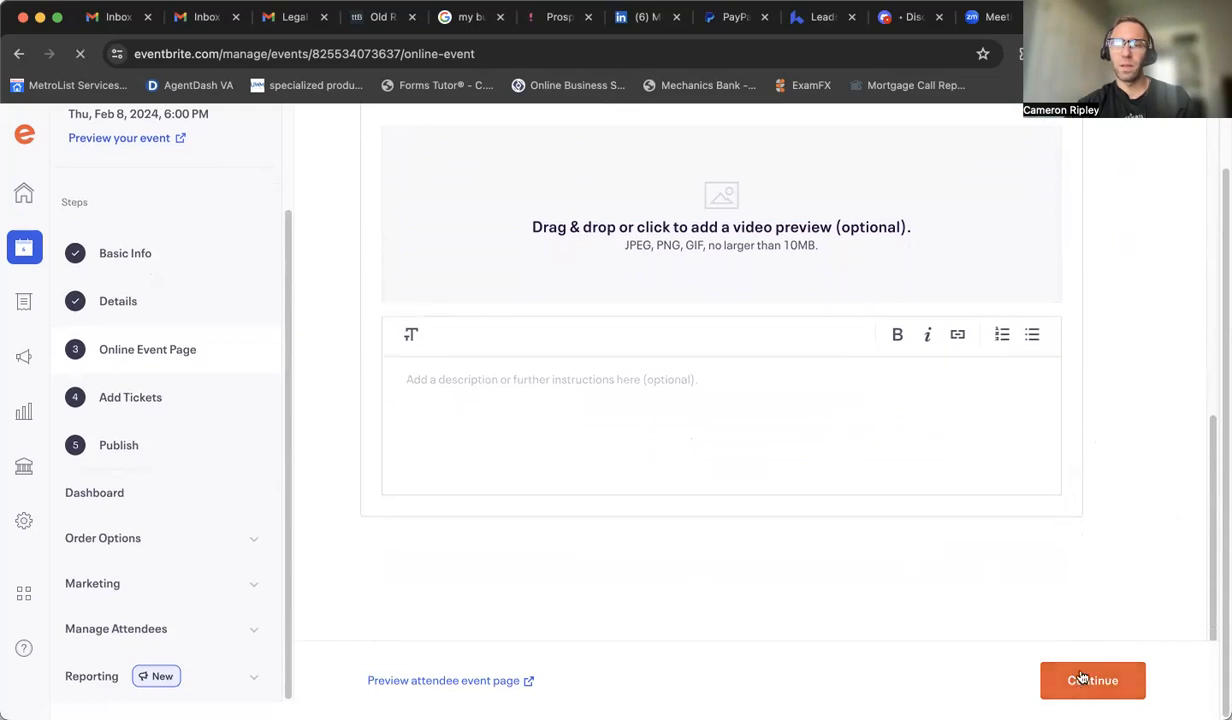
click(1086, 682)
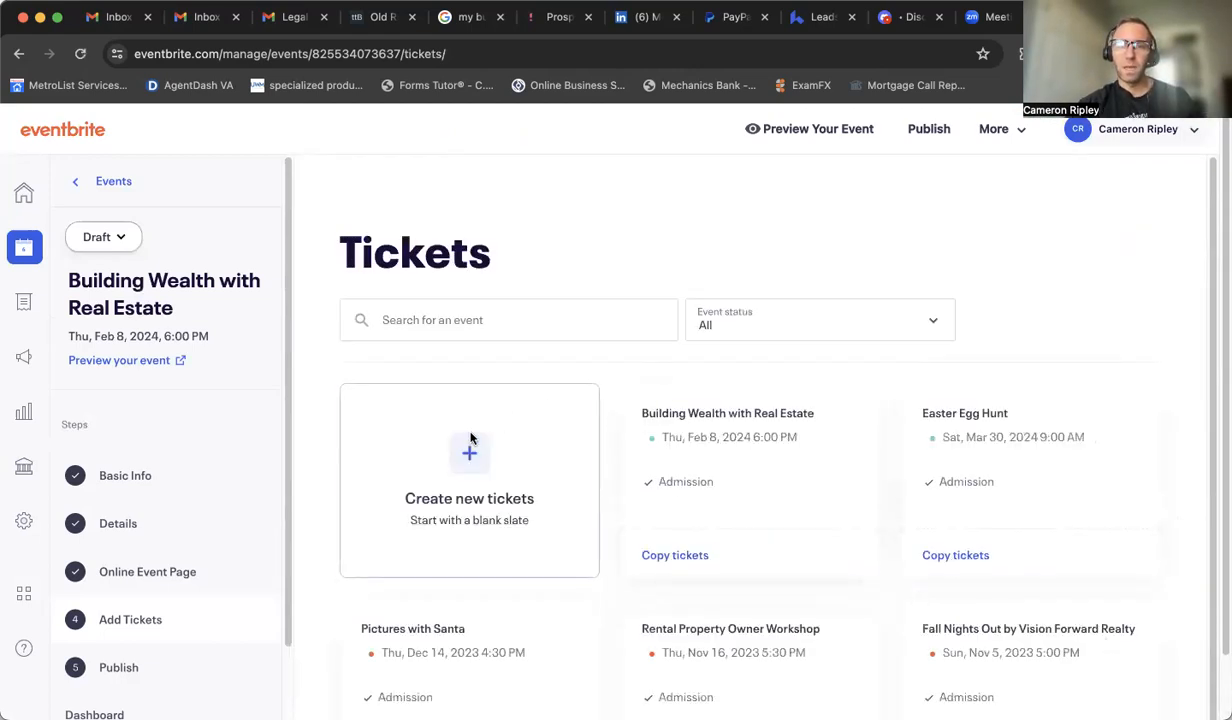
Step: Review the existing tickets of the Building Wealth with Real Estate event, then close the review panel
click(652, 398)
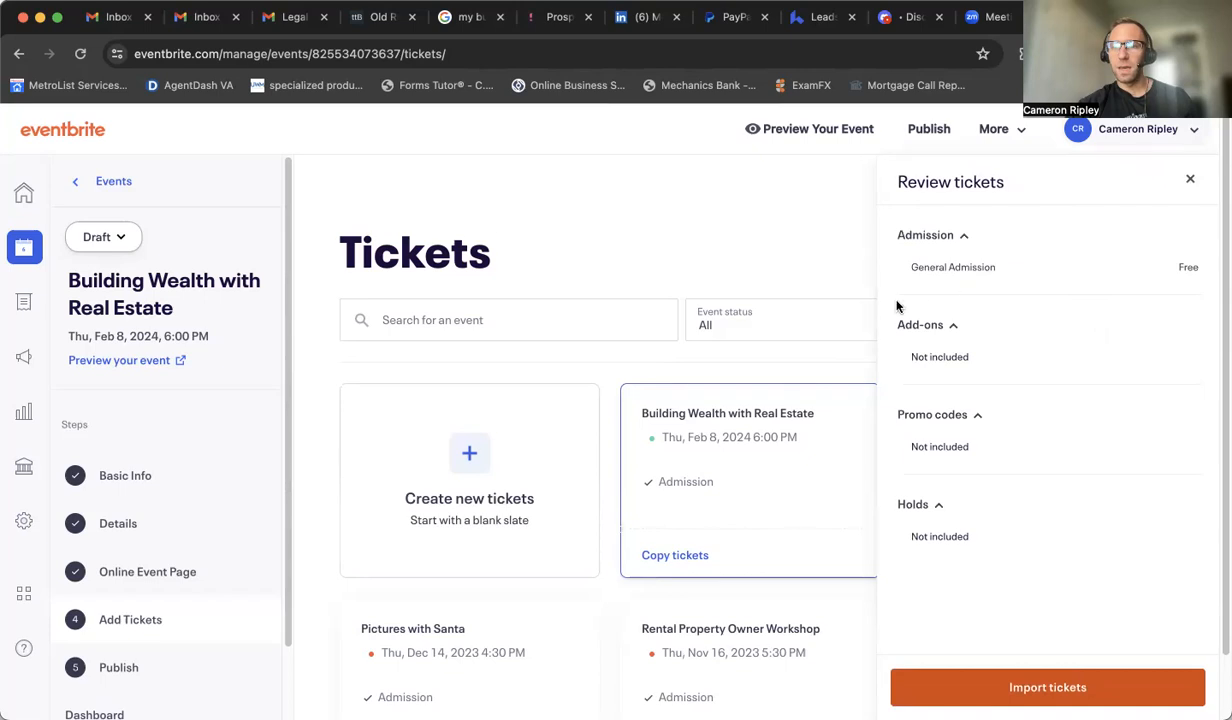
scroll(940, 262, down, 1)
click(957, 236)
click(955, 236)
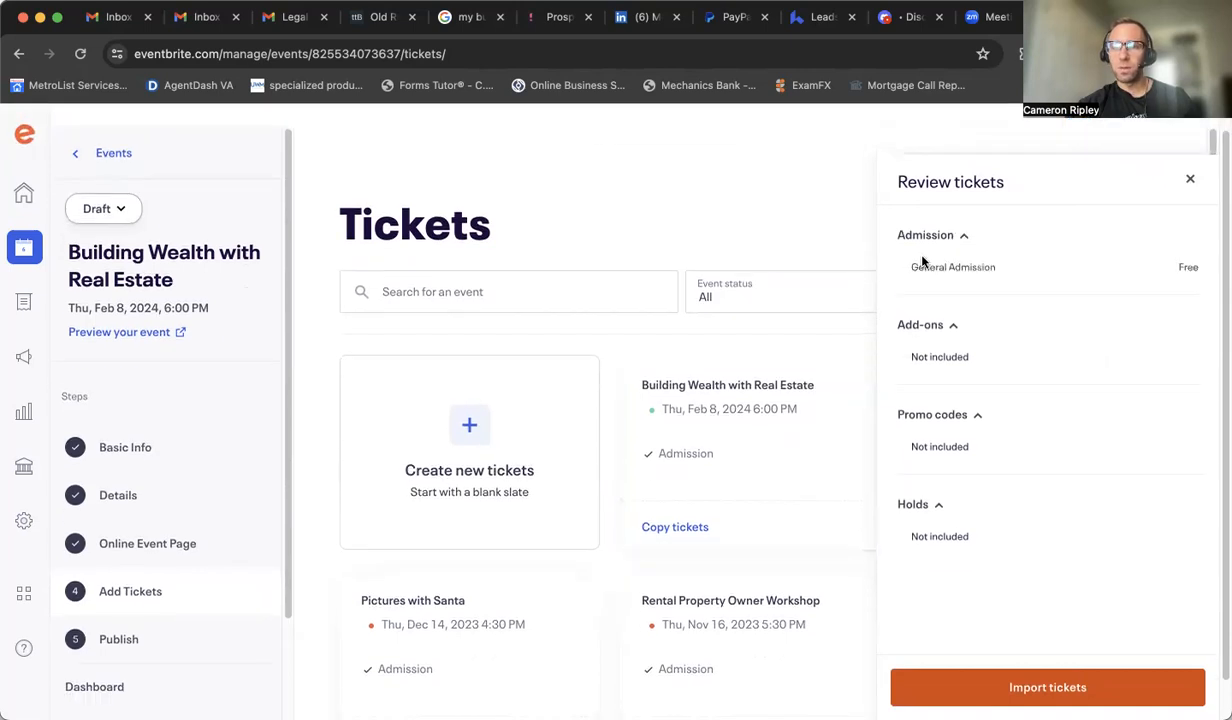
click(1193, 182)
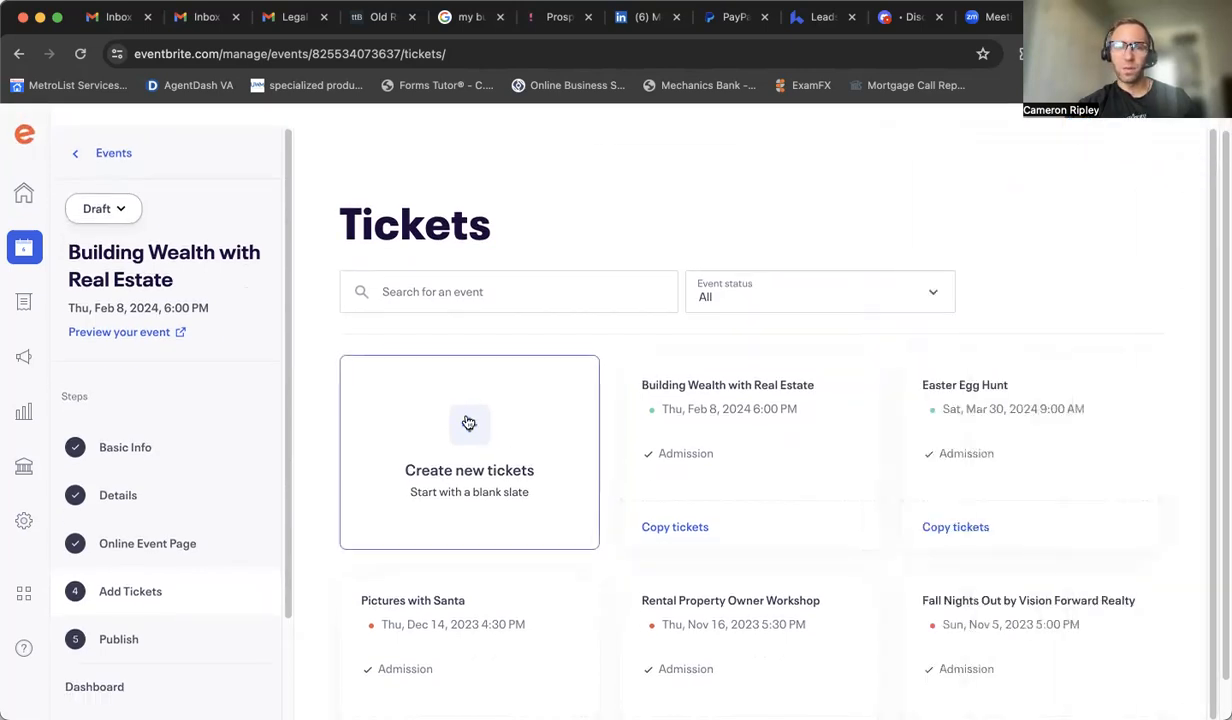
Step: Start new tickets from a blank slate and continue with the event capacity of up to 25 tickets
click(470, 423)
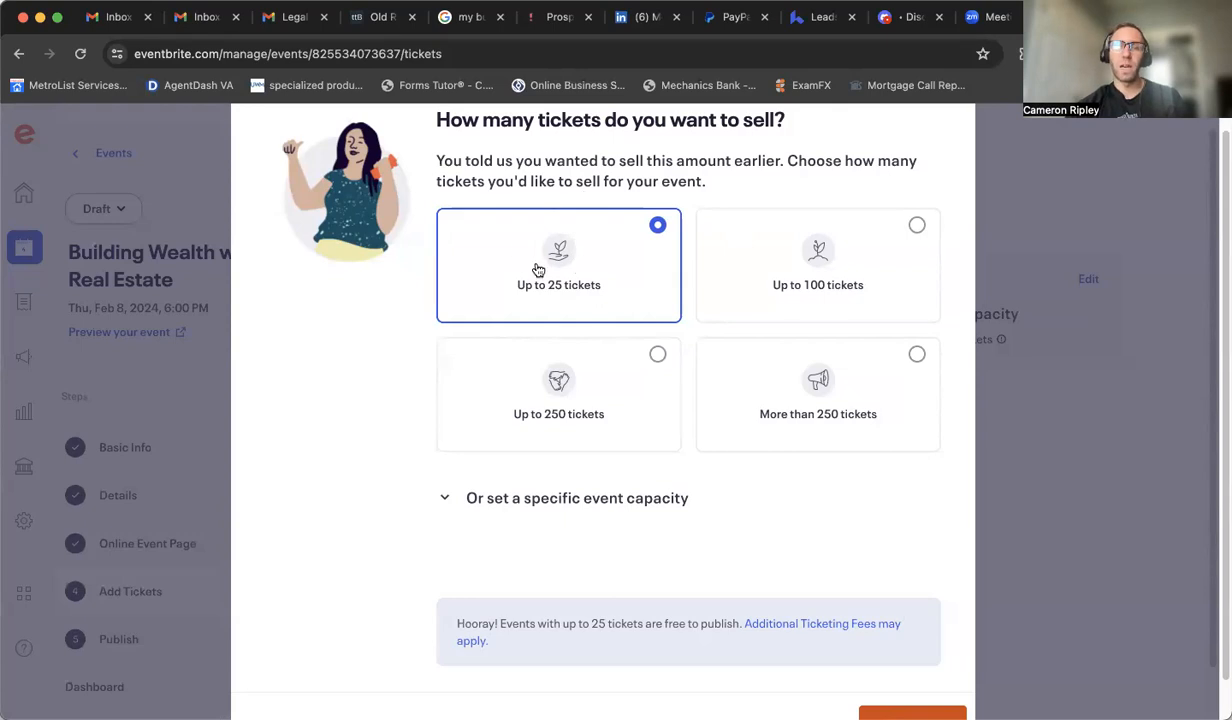
scroll(550, 283, up, 1)
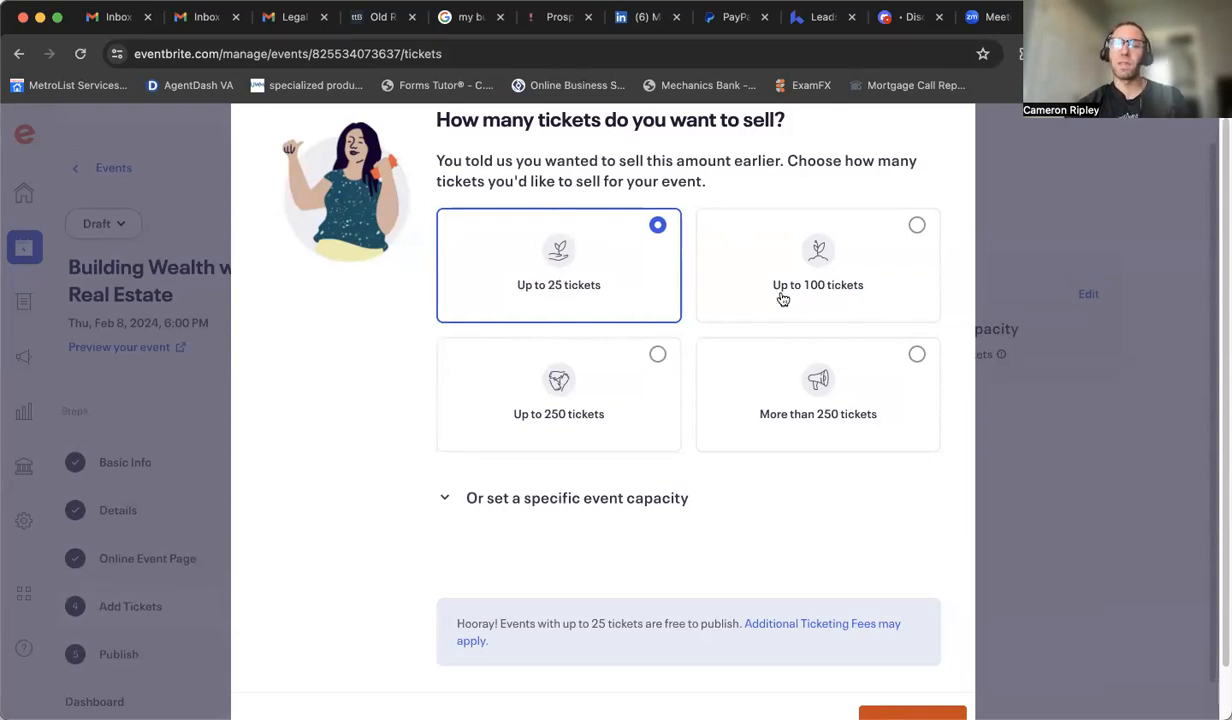
scroll(905, 500, down, 1)
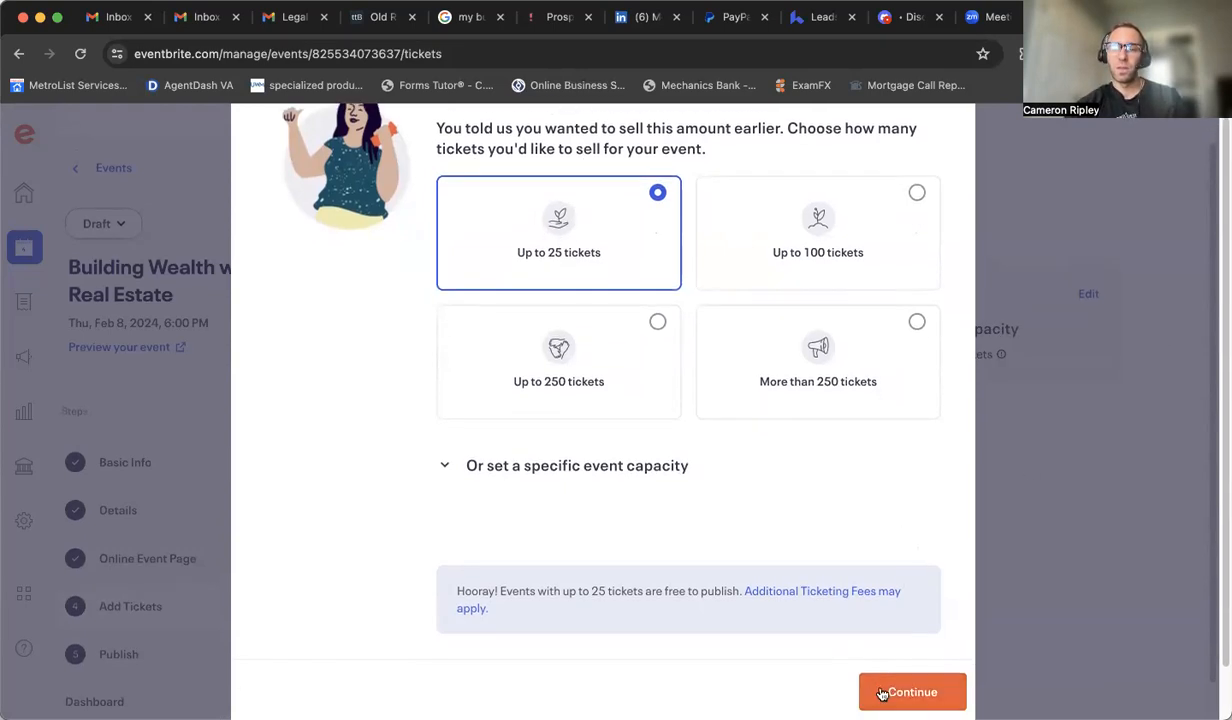
scroll(951, 147, up, 1)
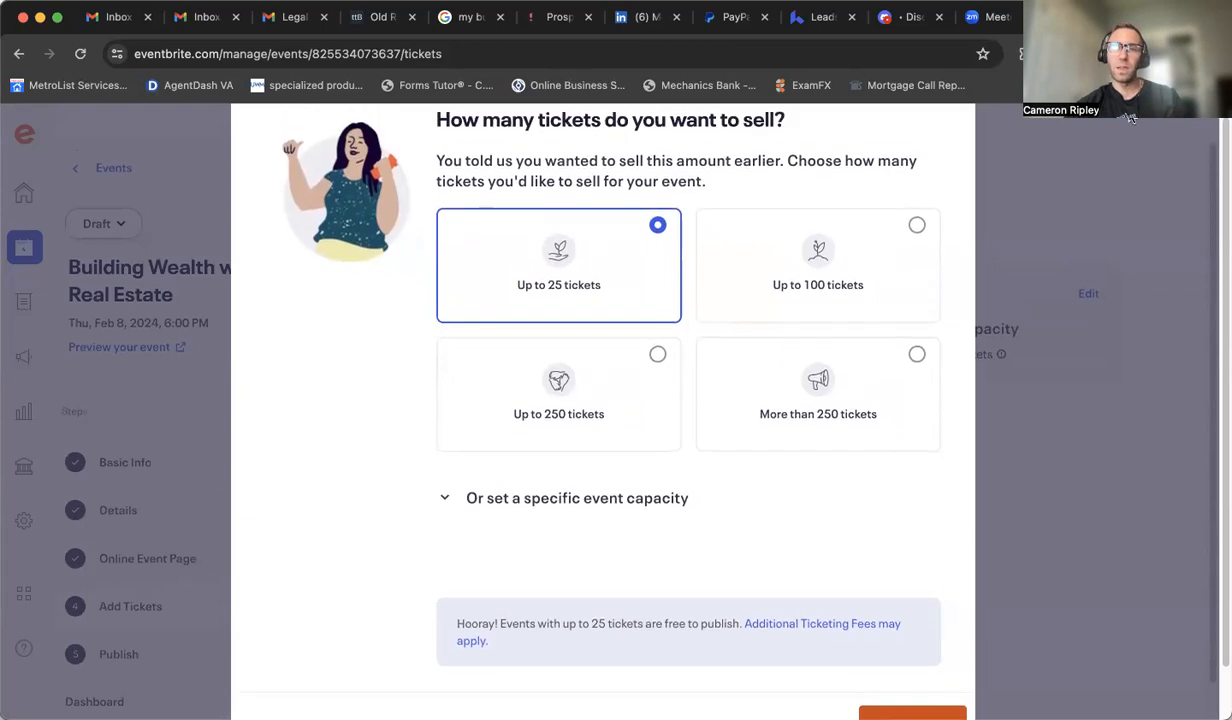
scroll(940, 180, up, 1)
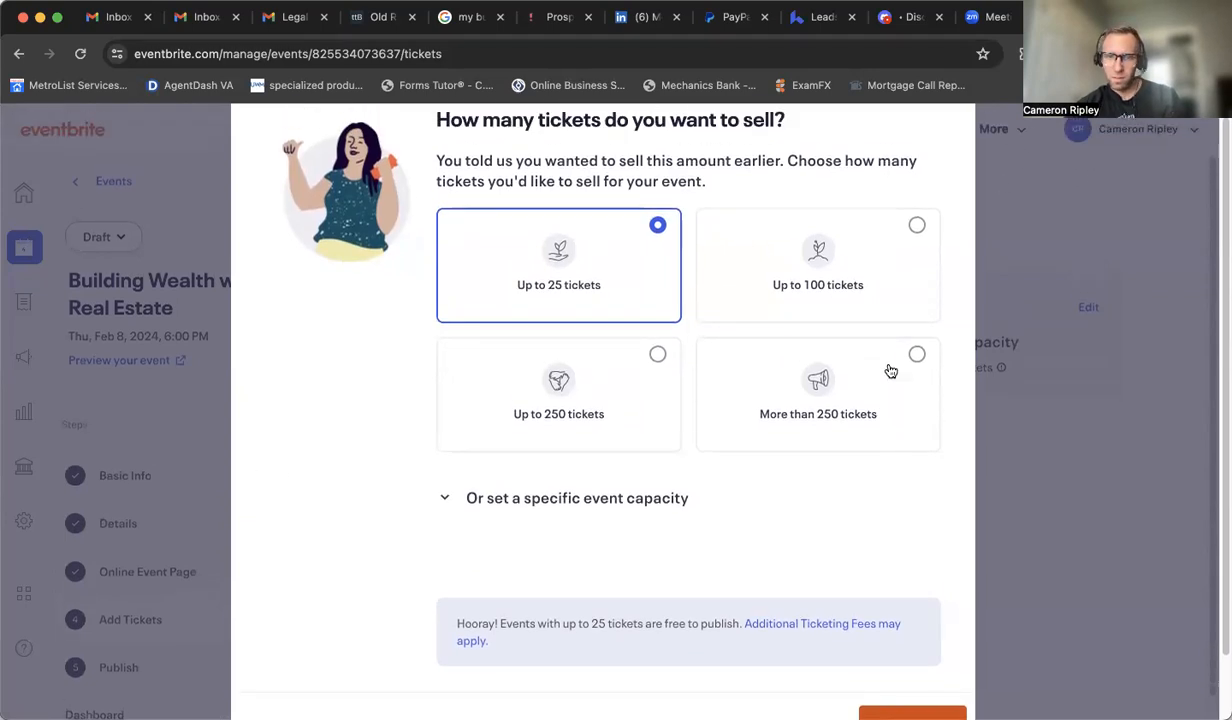
scroll(808, 595, down, 1)
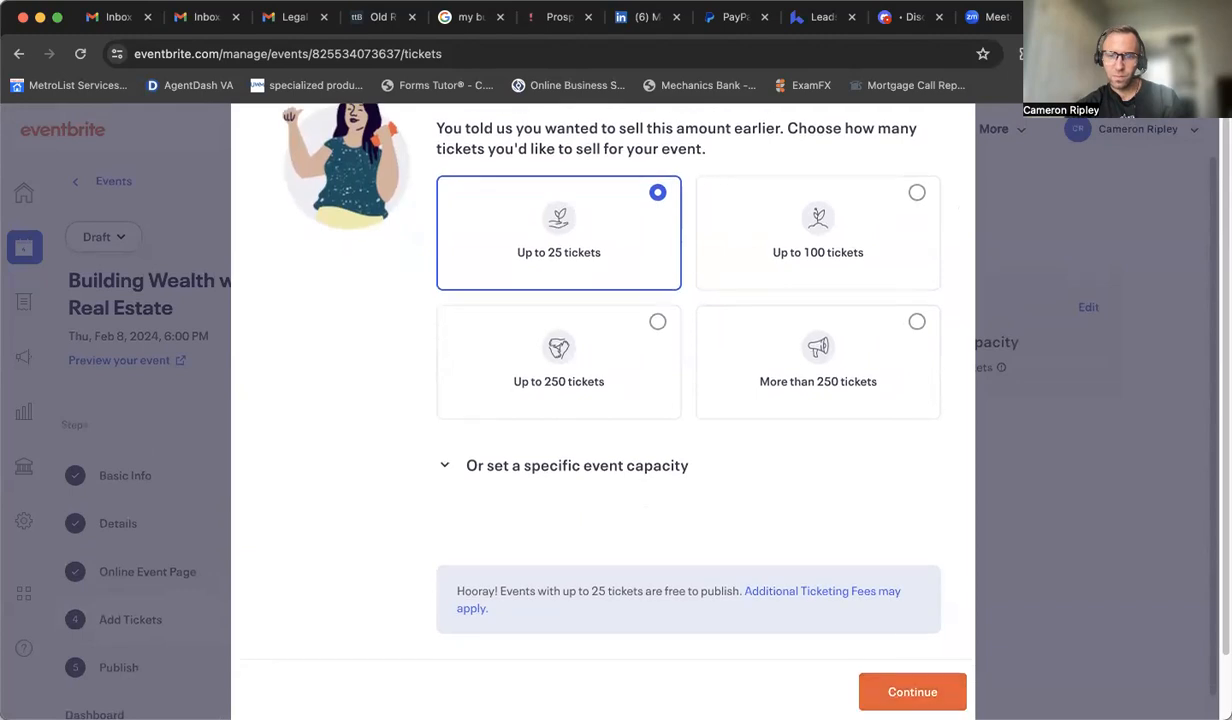
click(913, 672)
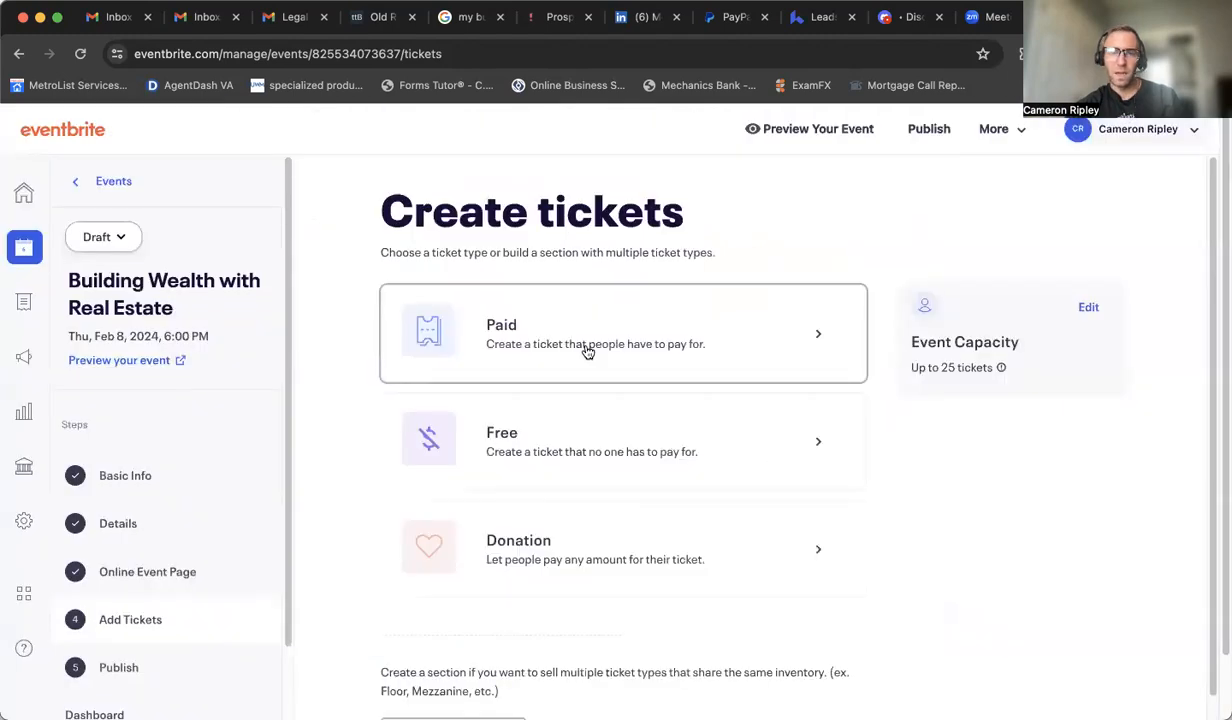
Step: Create a Free General Admission ticket with an available quantity of 25 and save it
click(627, 463)
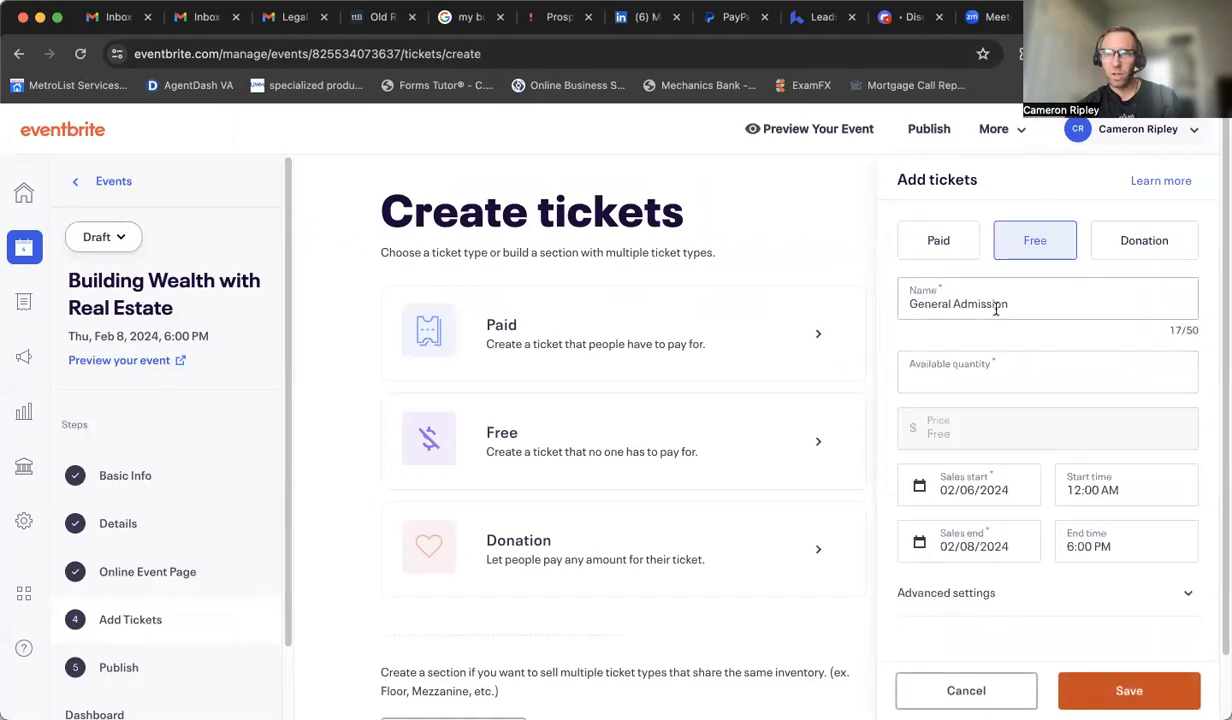
click(958, 370)
text(25)
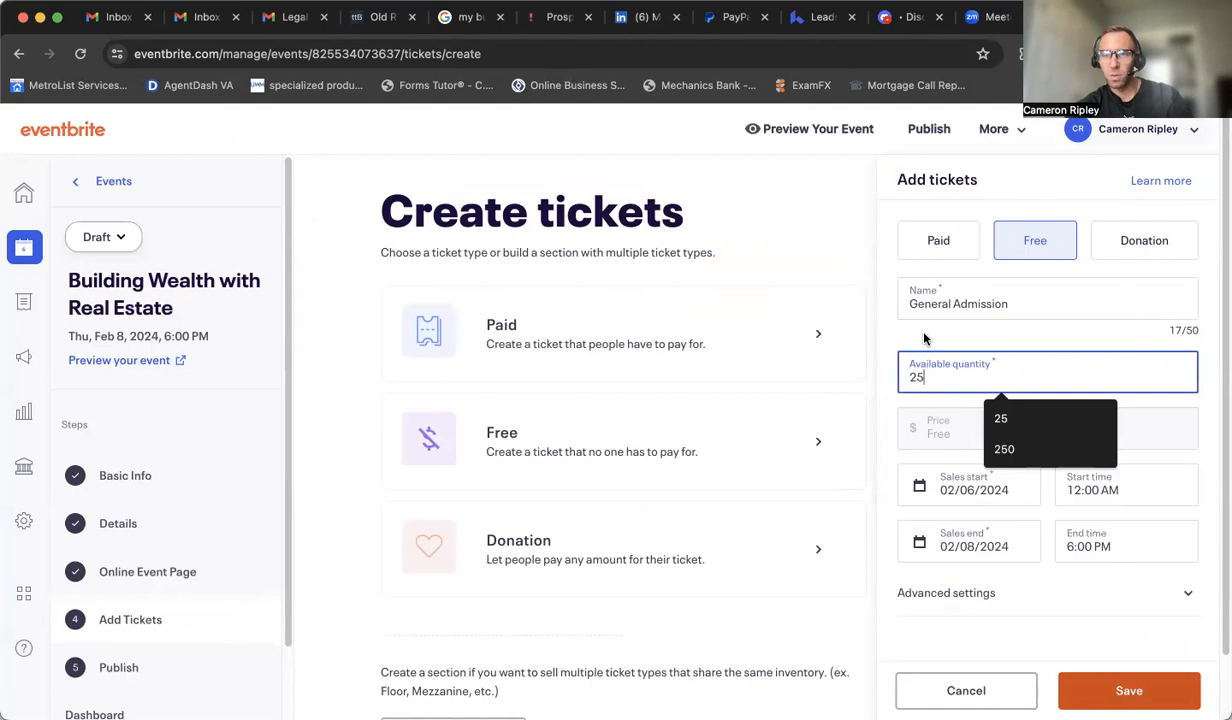
click(924, 337)
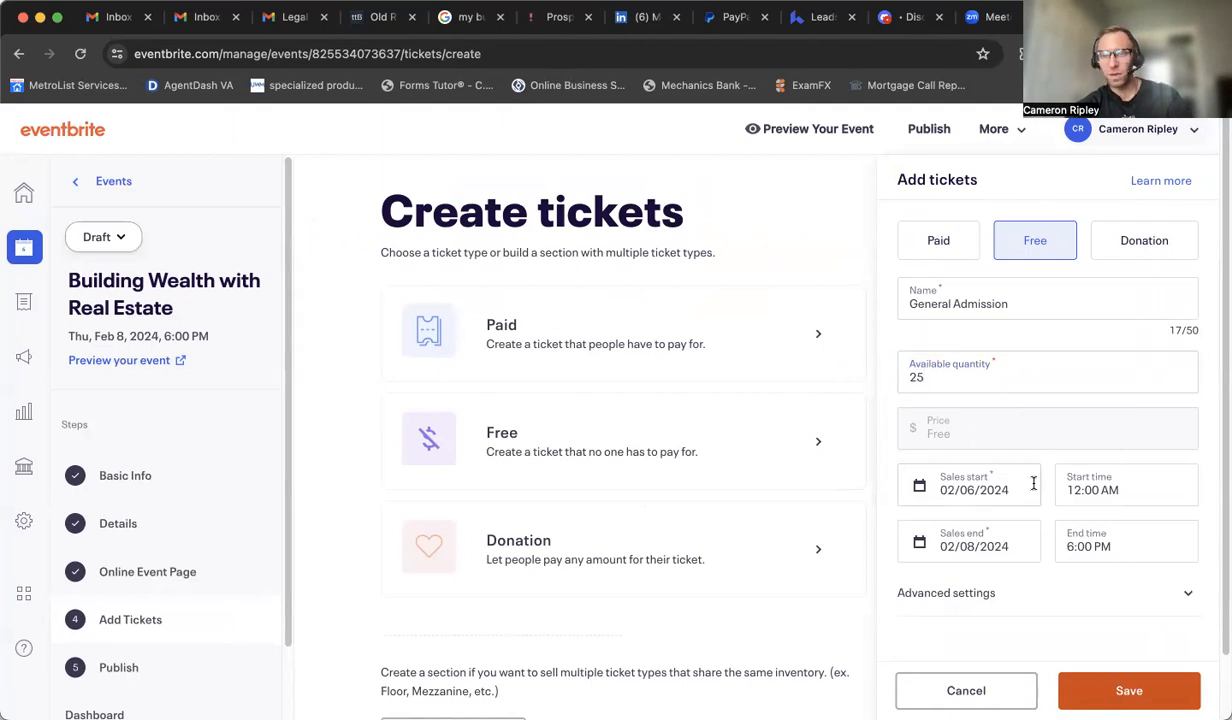
scroll(1017, 473, down, 1)
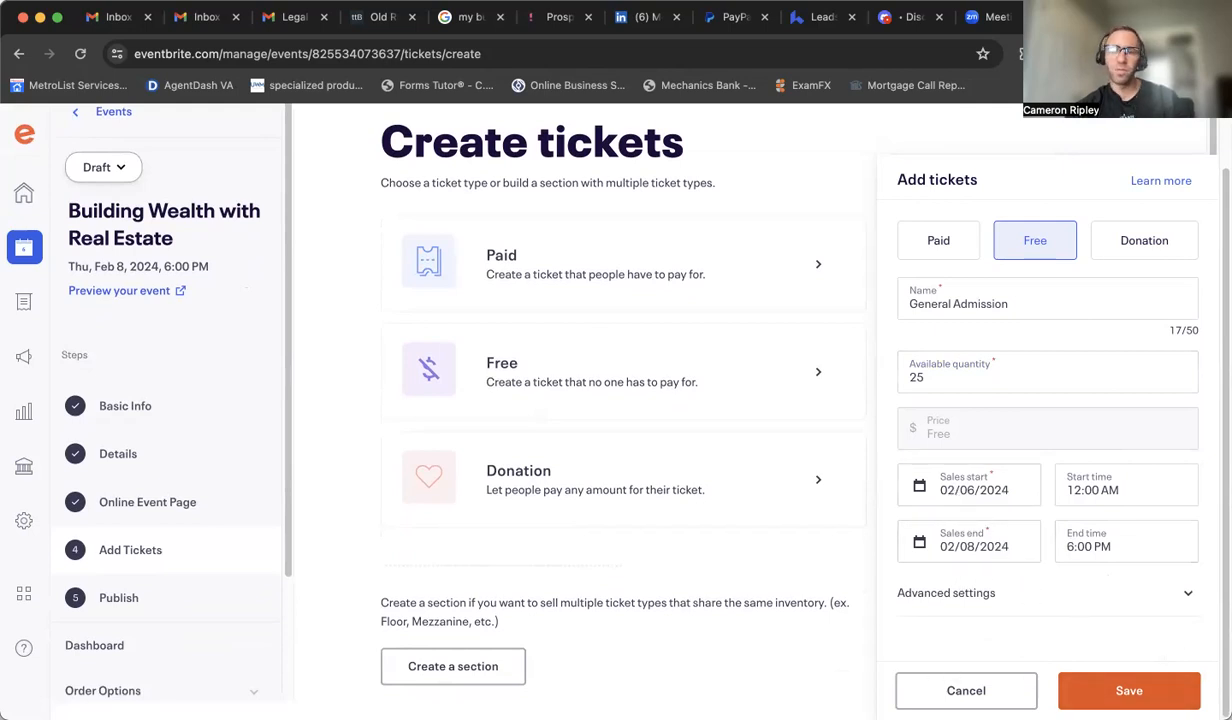
click(1141, 692)
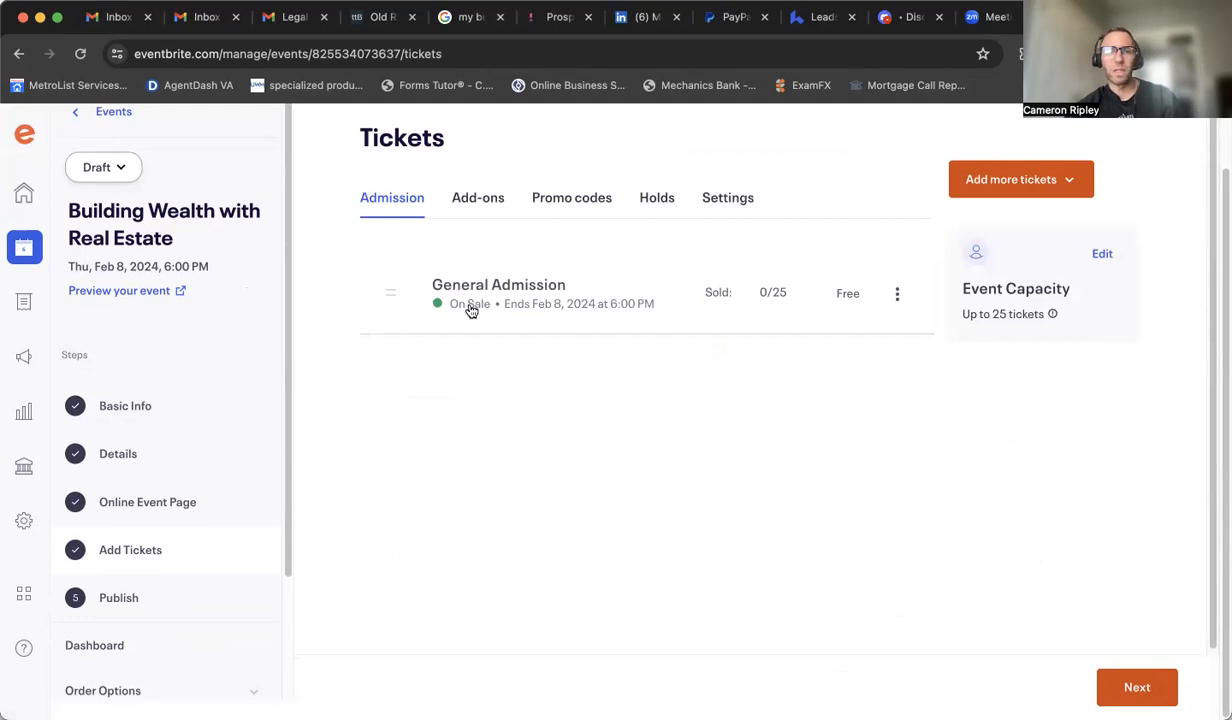
Step: Move on to publishing and set the event's visibility to Private, available to anyone with the link
scroll(1116, 556, down, 1)
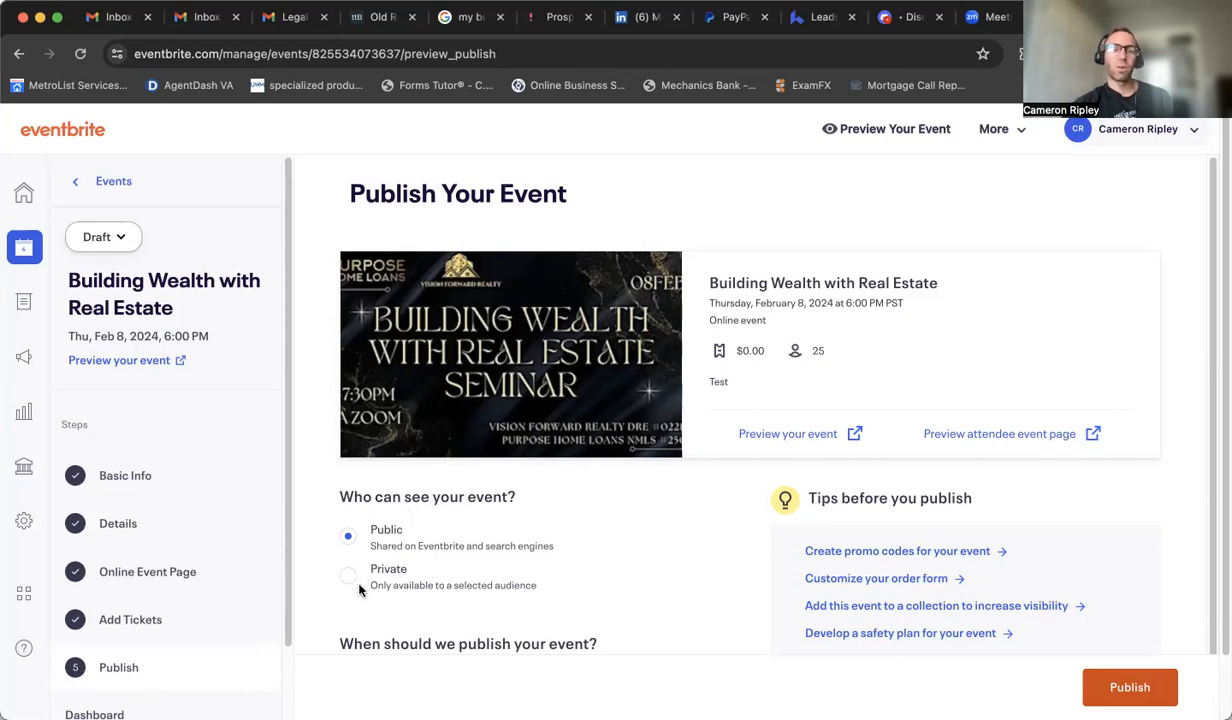
scroll(482, 590, down, 2)
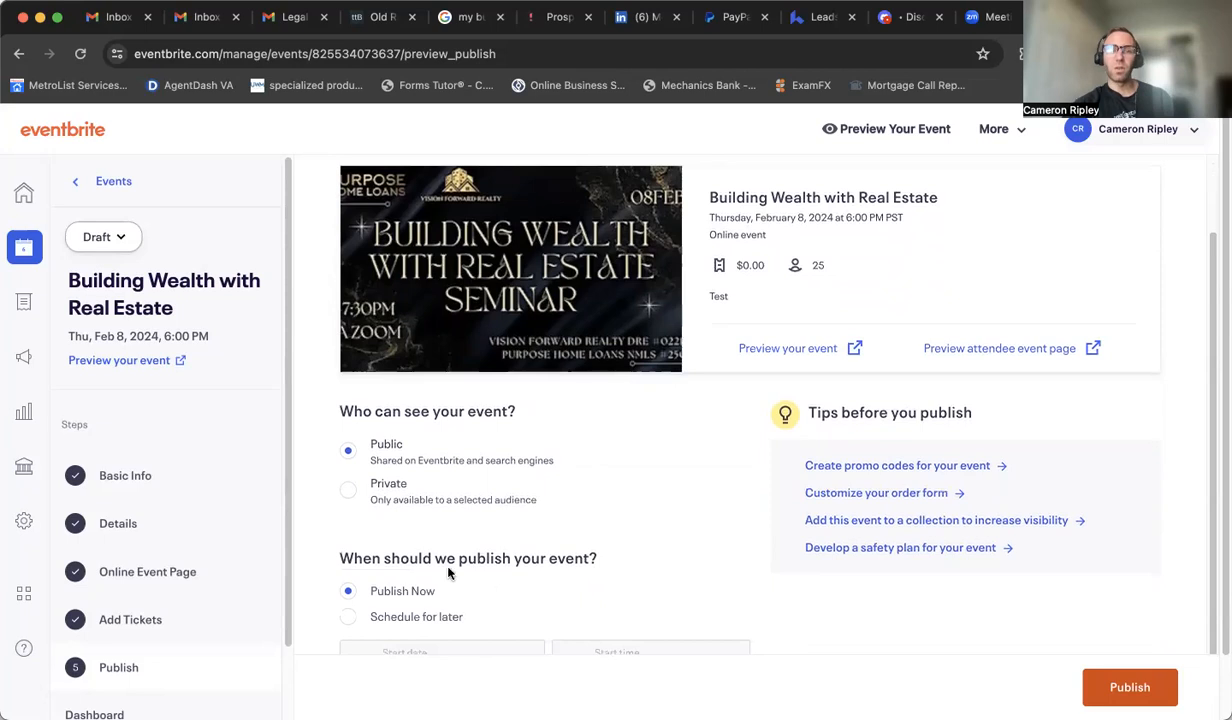
click(346, 494)
click(508, 596)
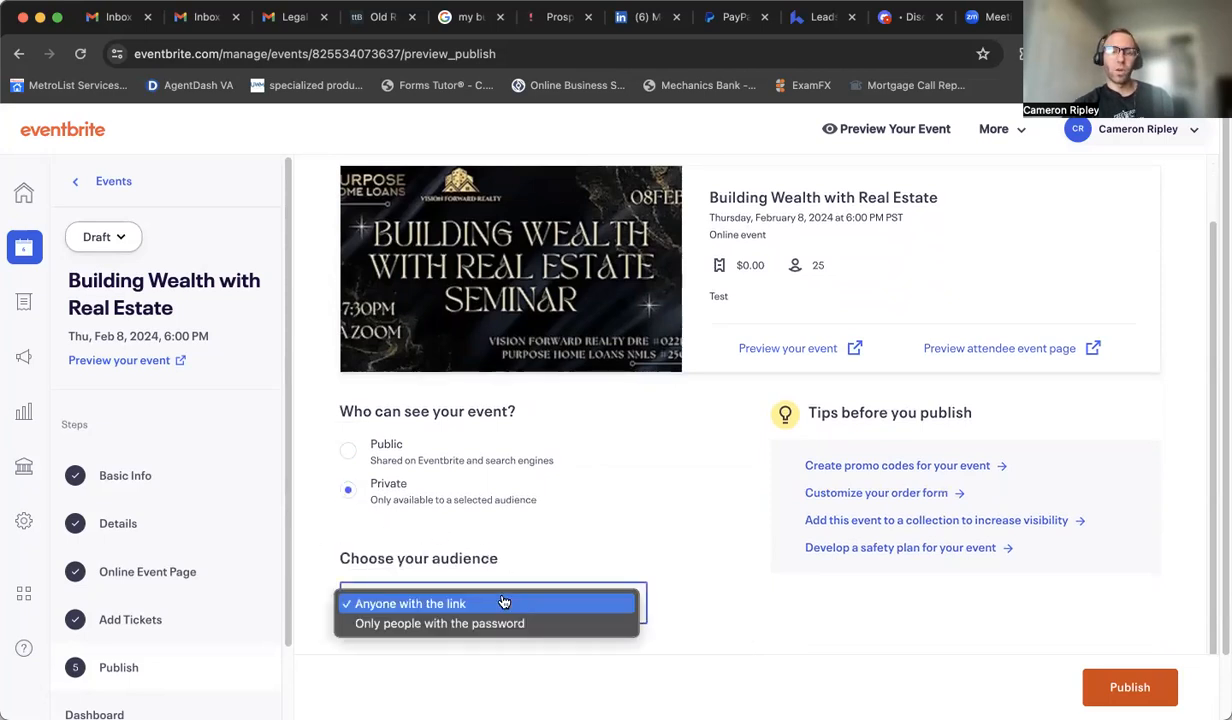
click(756, 587)
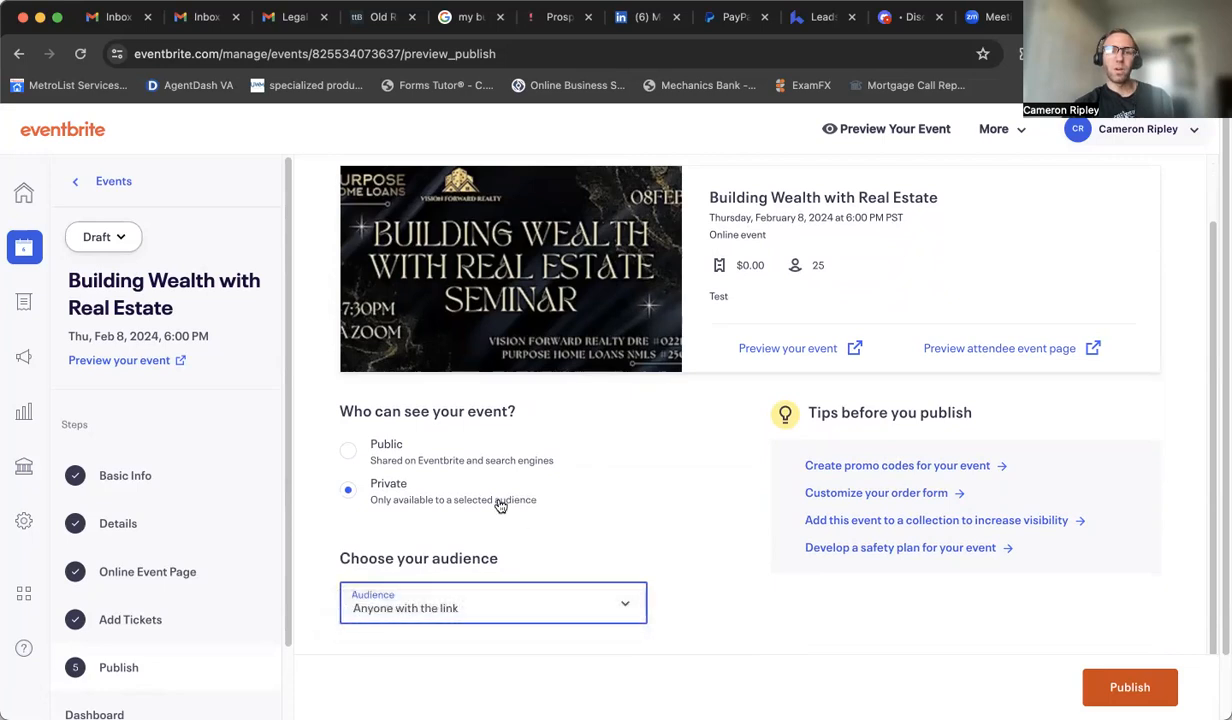
click(376, 457)
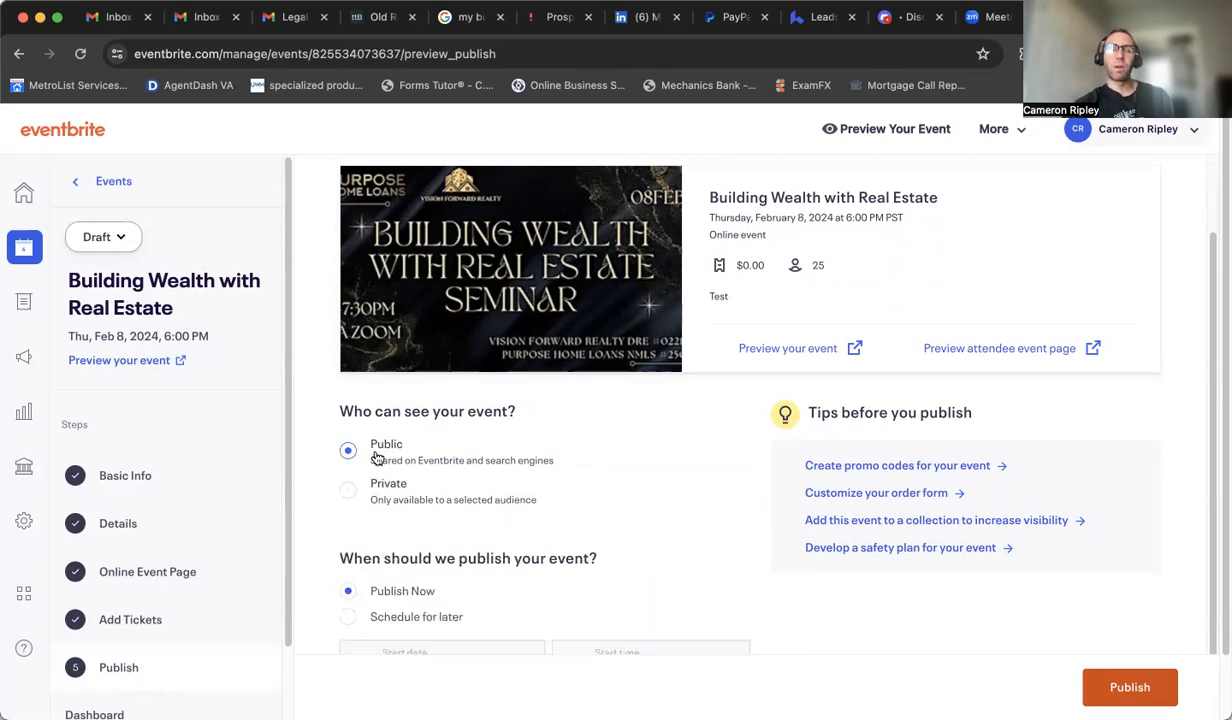
click(385, 501)
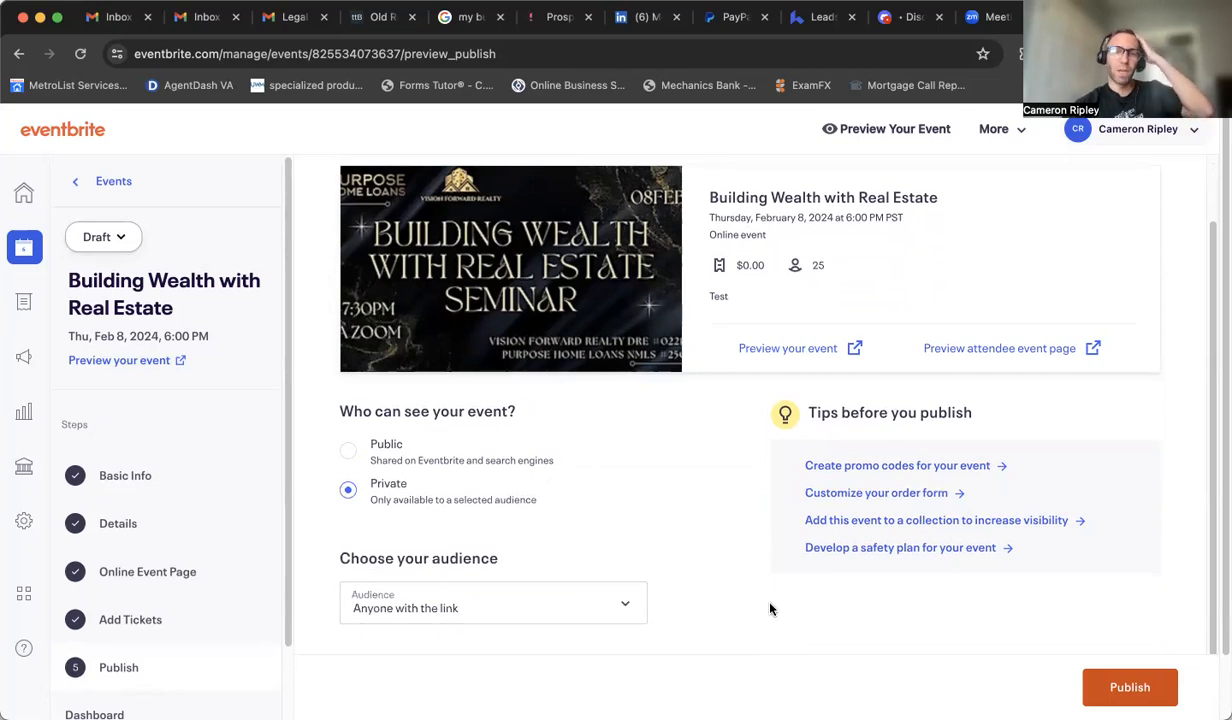
Step: Go back to the Events list and copy the link of the Building Wealth with Real Estate event
scroll(751, 602, down, 2)
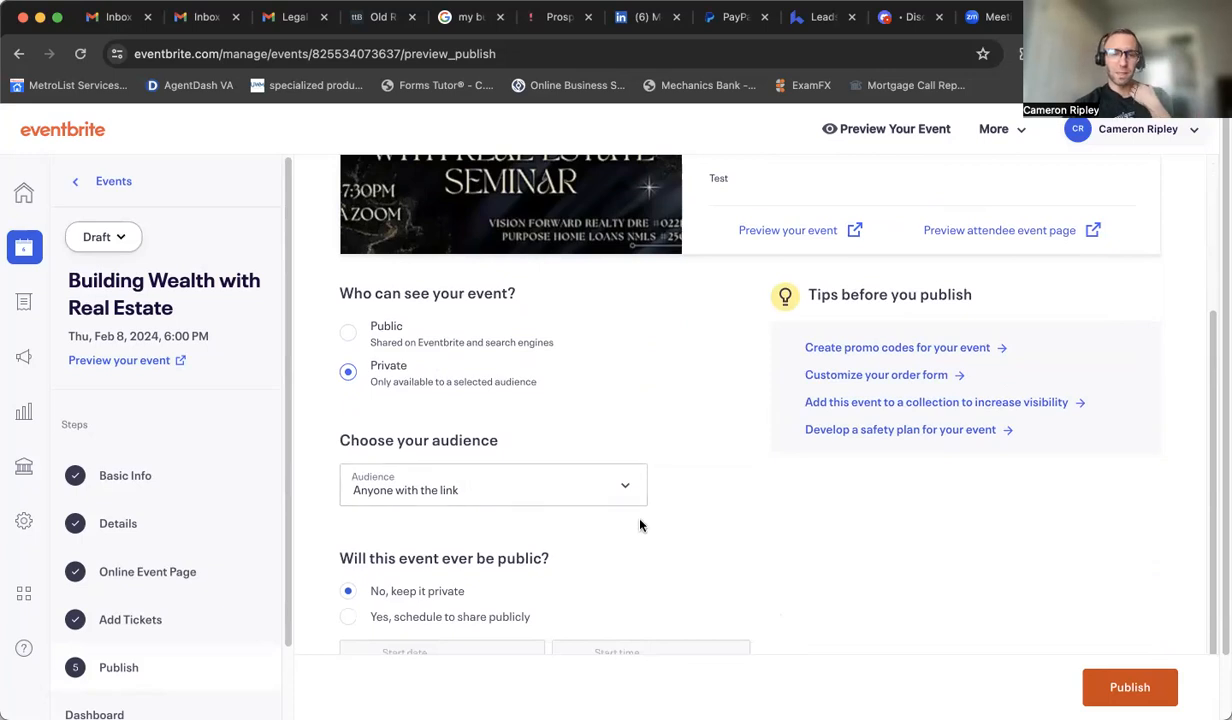
scroll(628, 515, down, 1)
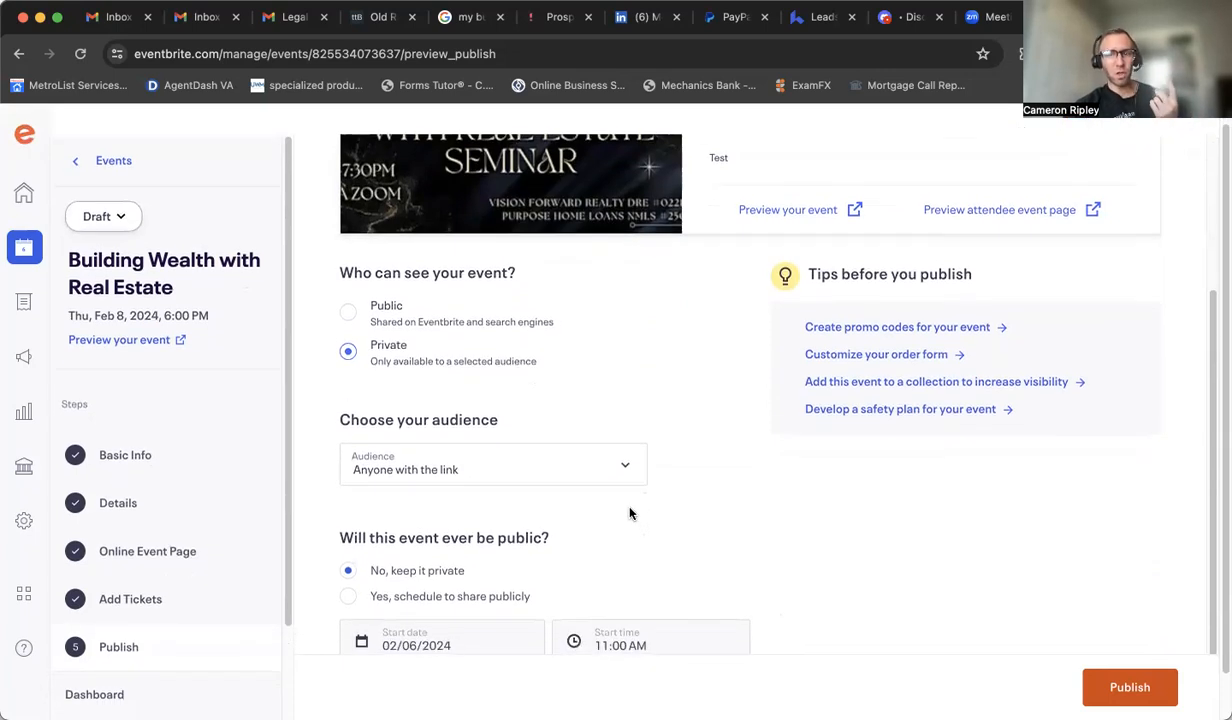
scroll(657, 525, down, 1)
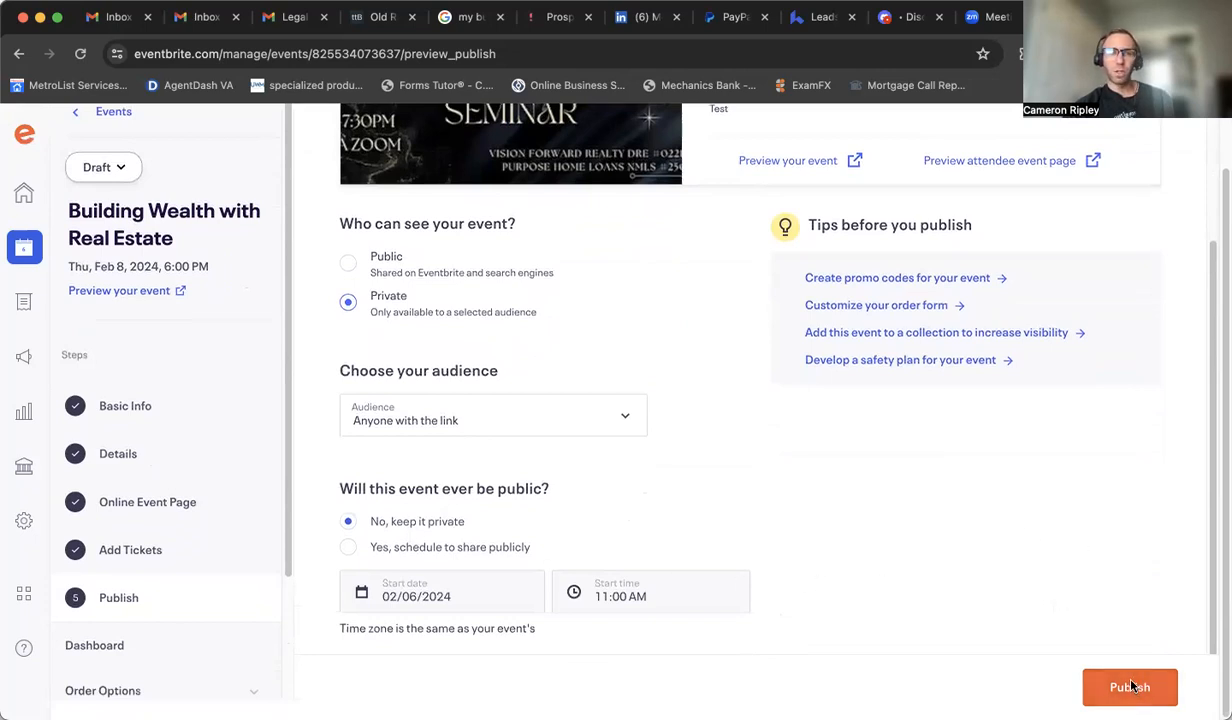
click(29, 251)
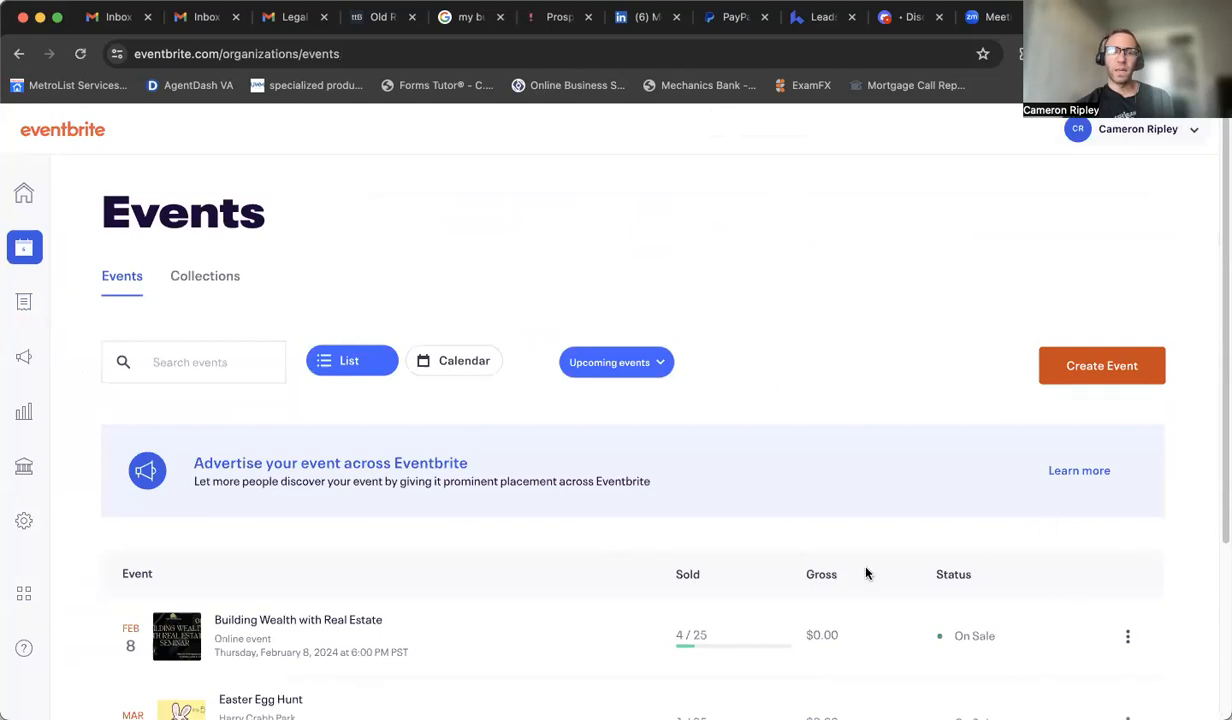
scroll(770, 558, down, 5)
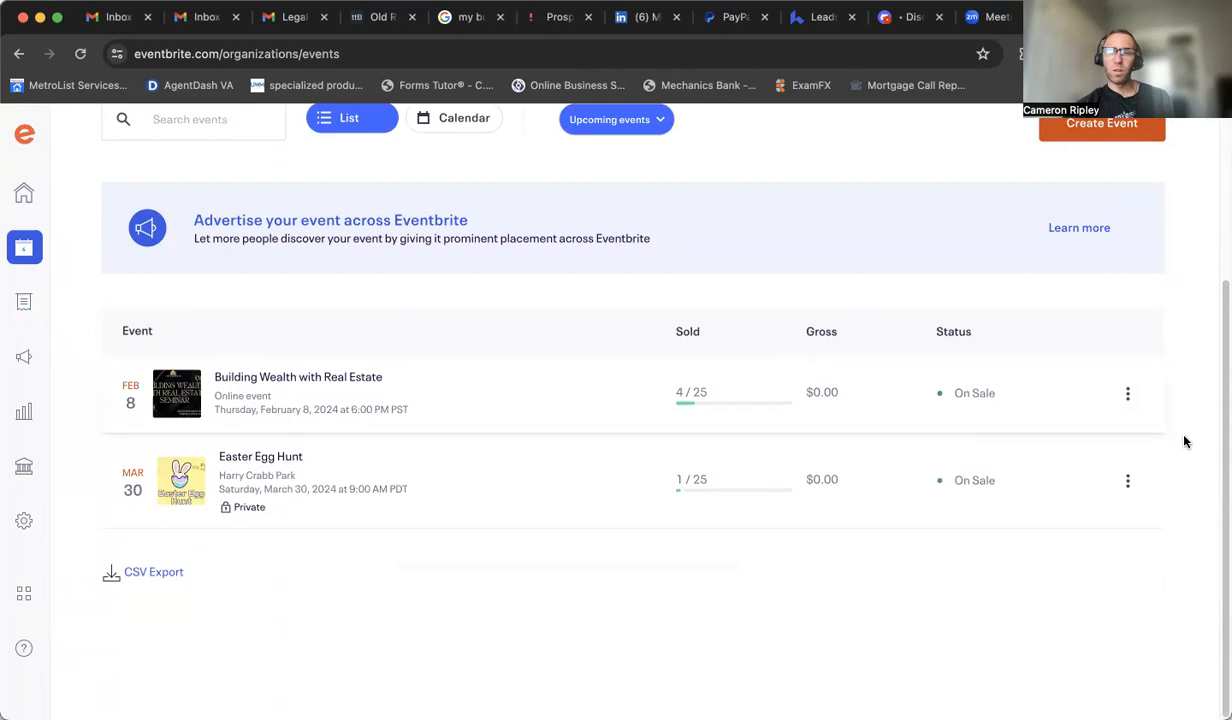
click(1127, 397)
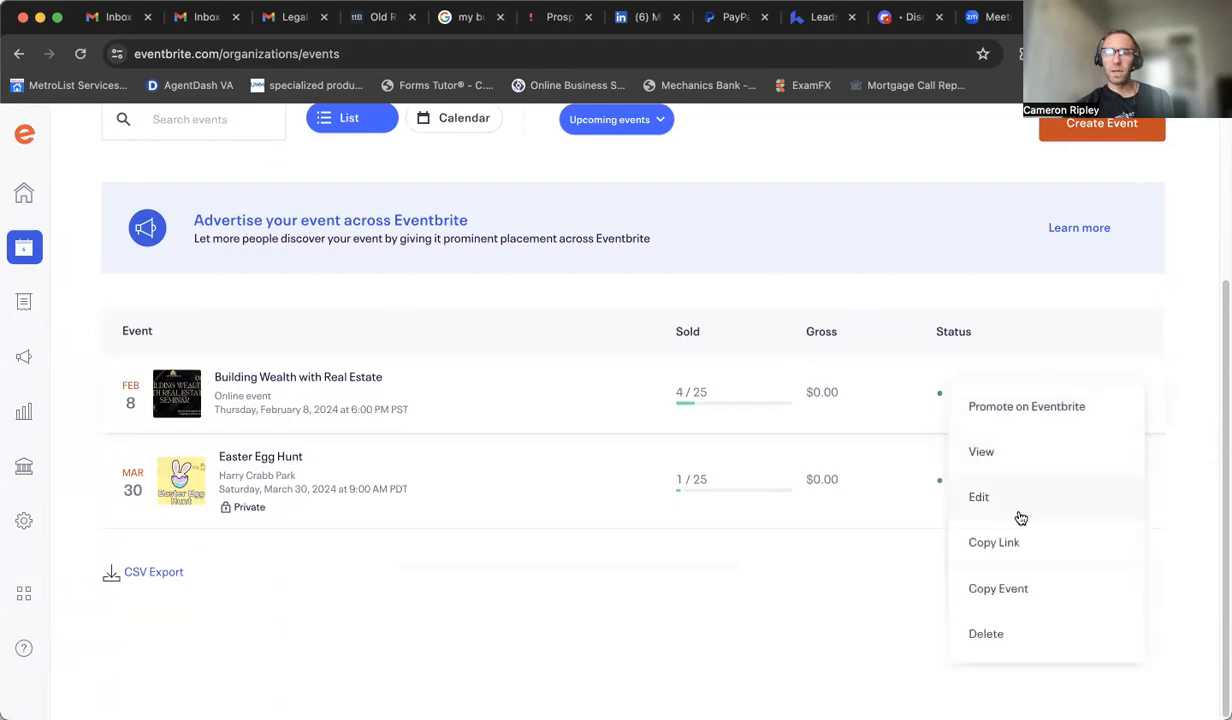
click(1003, 543)
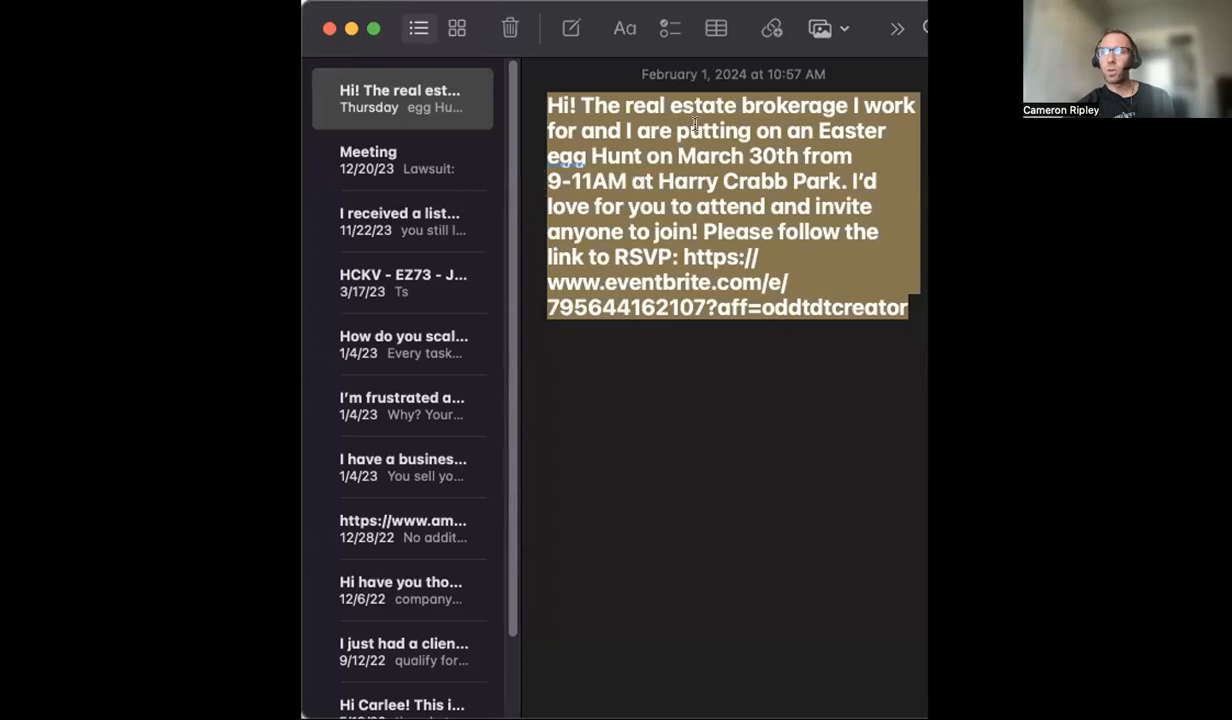
Step: Start a new paragraph below the existing note text and write "Hi! I'd love to invite you to our brokerage's"
click(590, 410)
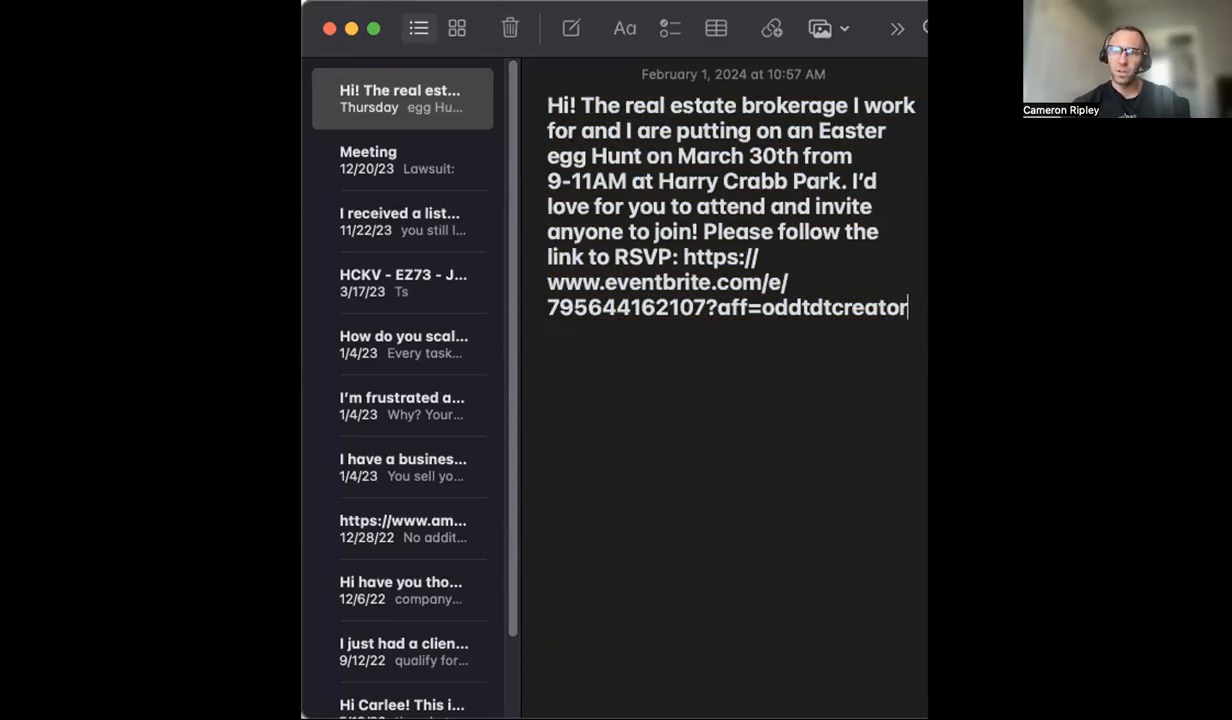
key(Return)
key(Return)
text(Hi)
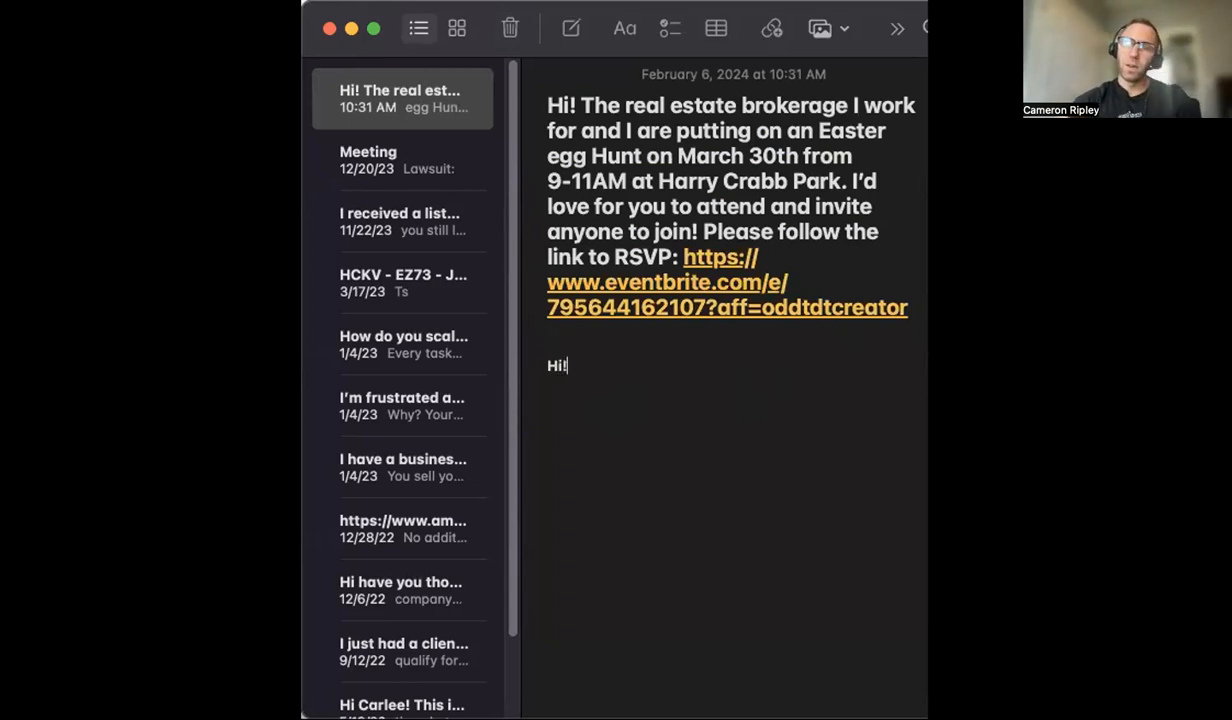
text(! I)
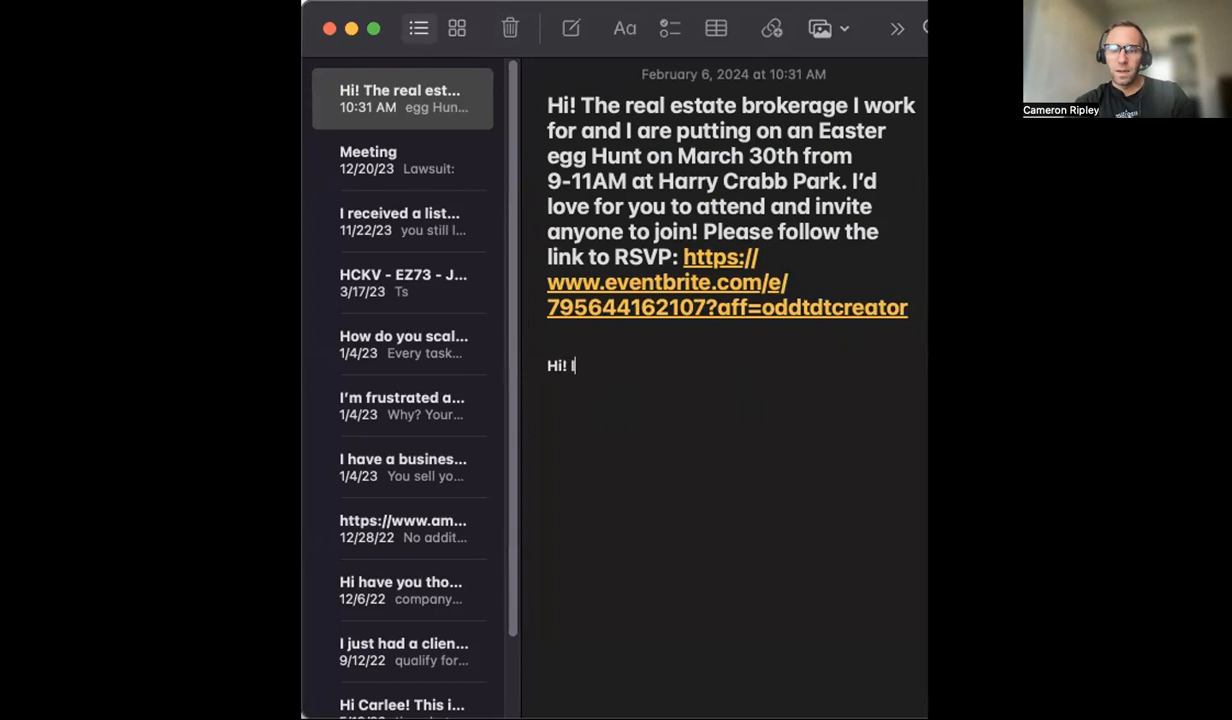
text('m not s)
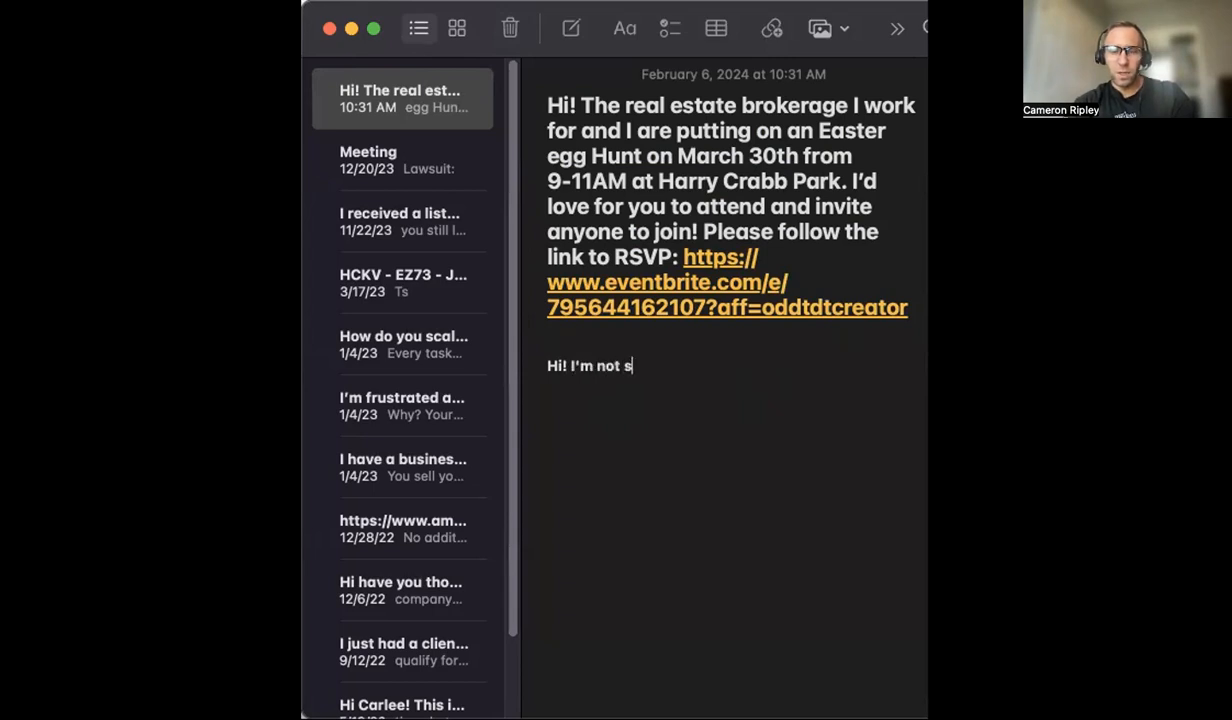
key(BackSpace)
key(BackSpace)
key(BackSpace)
key(BackSpace)
key(BackSpace)
key(BackSpace)
key(BackSpace)
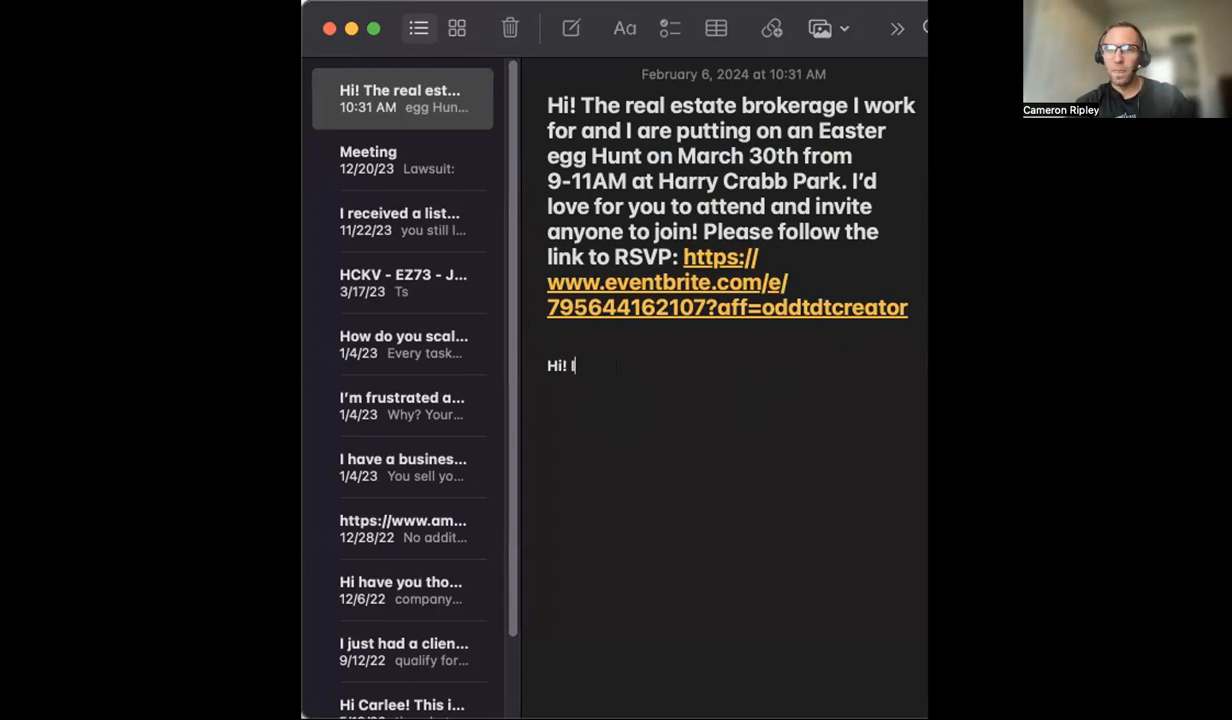
text('d )
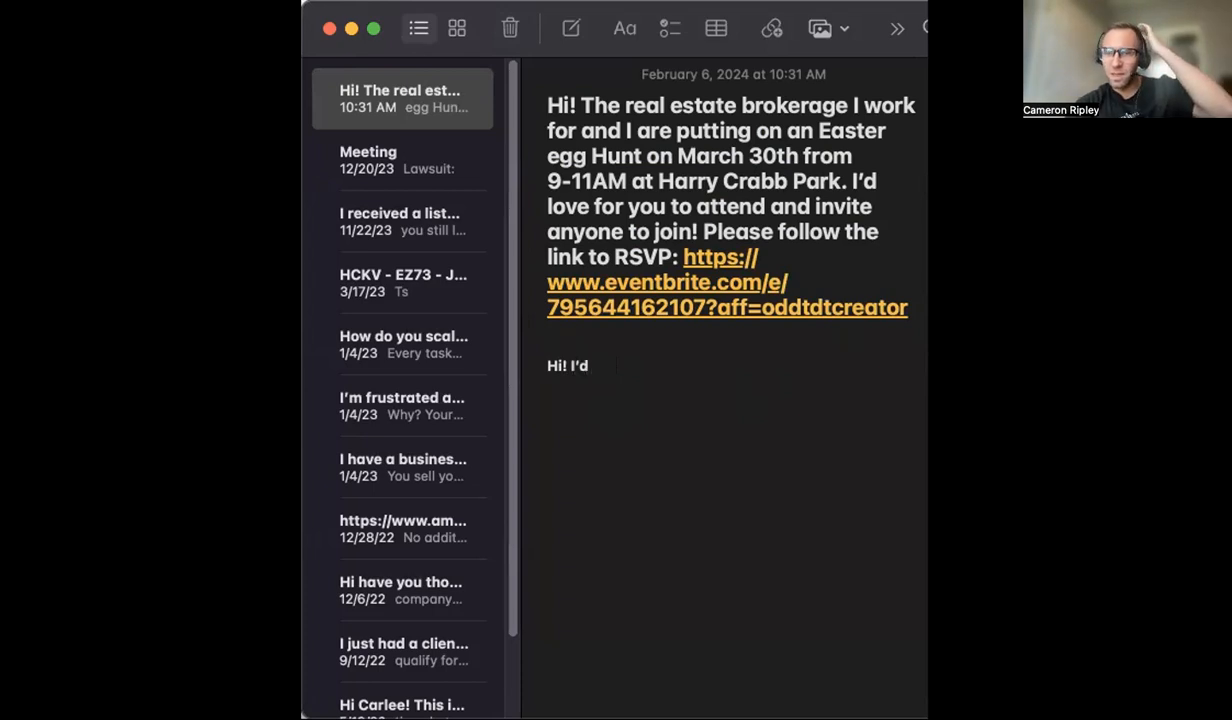
text(love t)
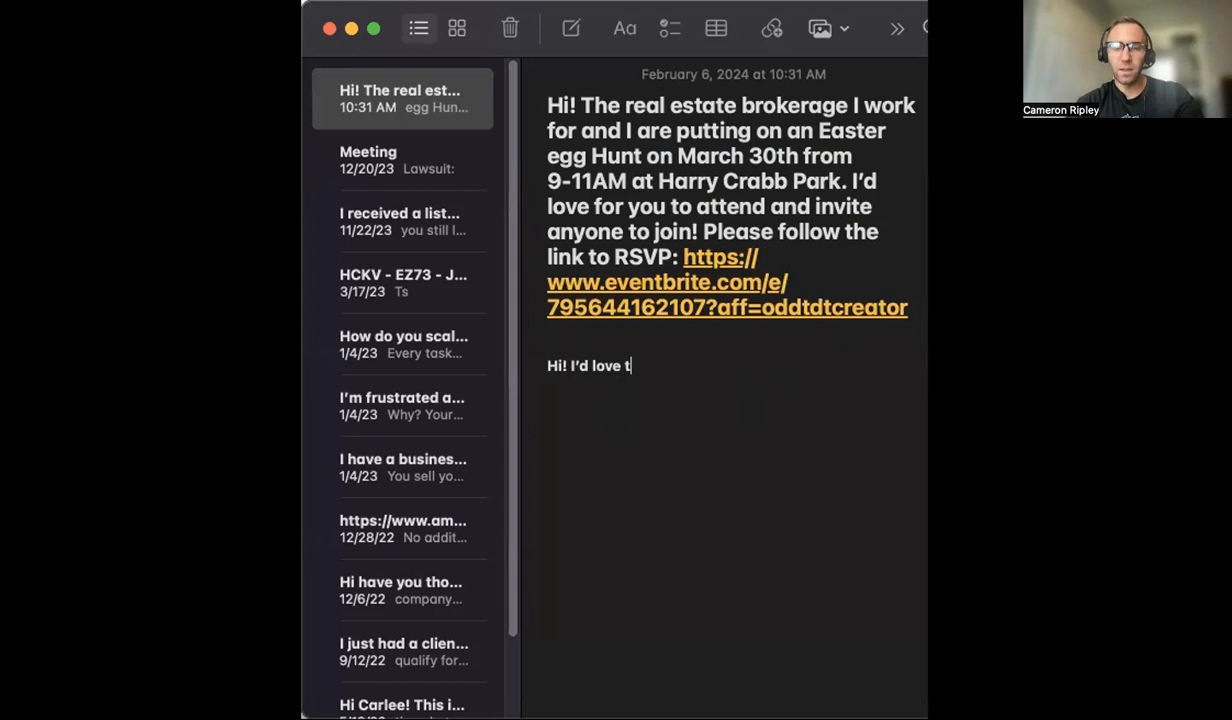
text(o invite y)
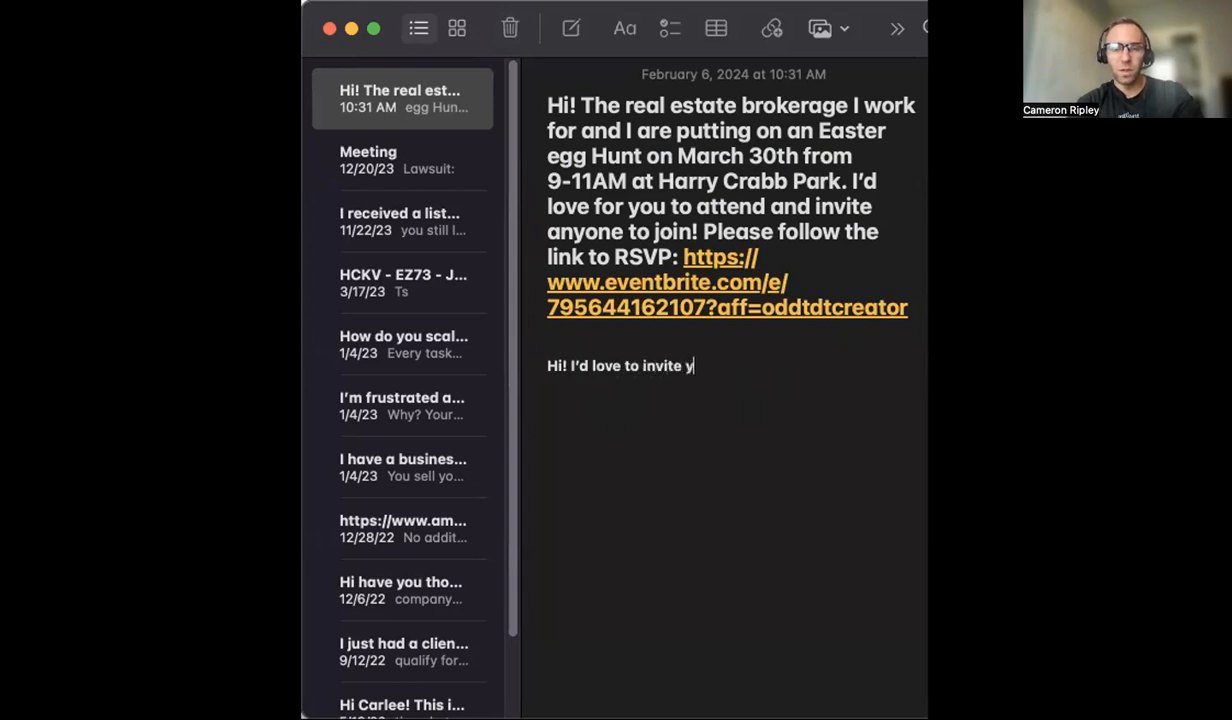
text(ou to o)
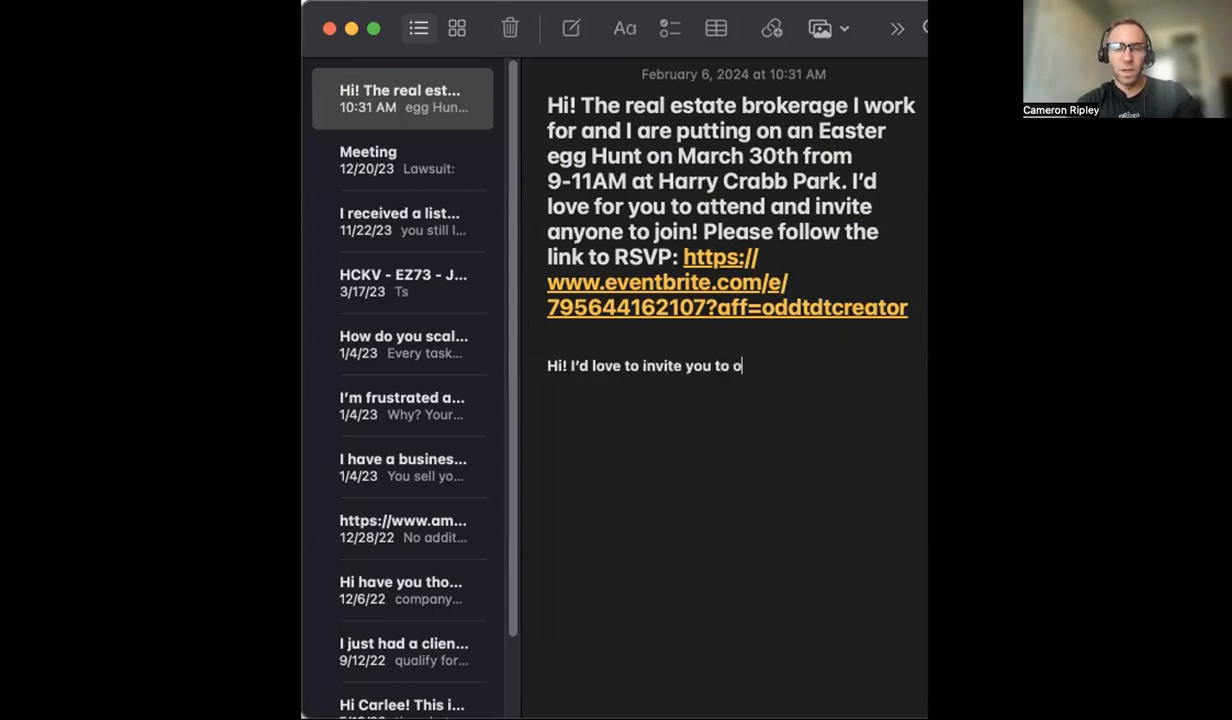
text(ur brokerage's)
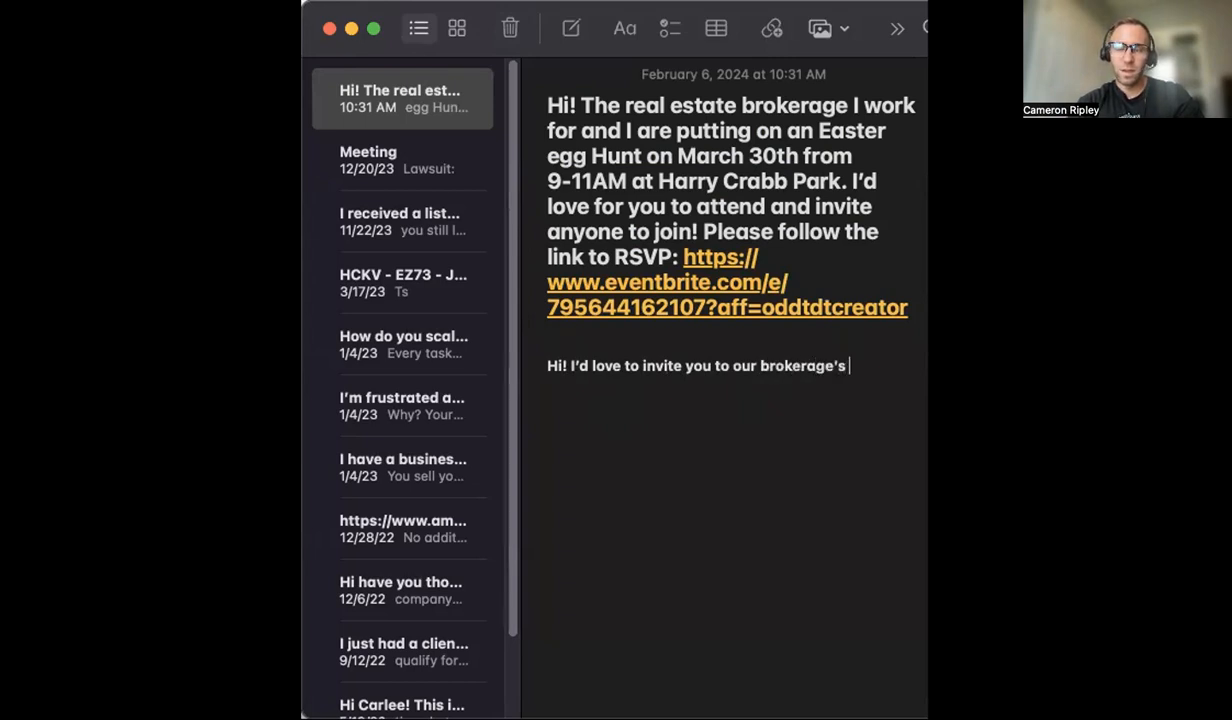
text( online seminar )
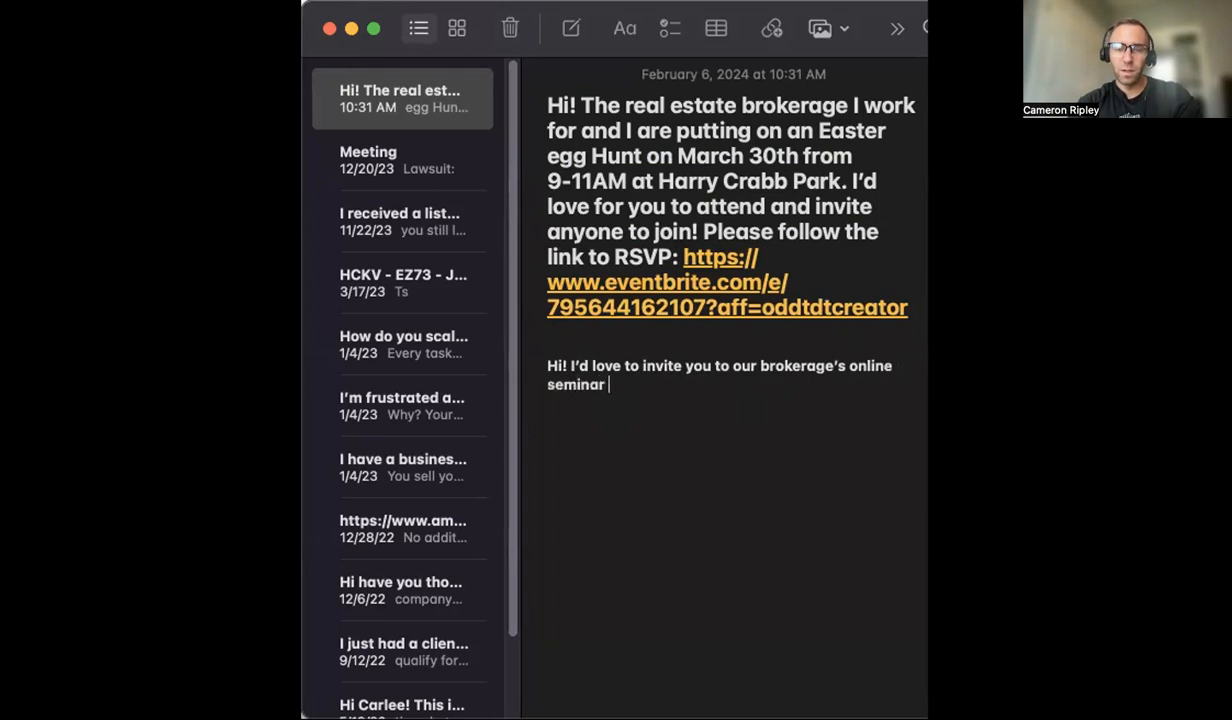
text(this Thursday )
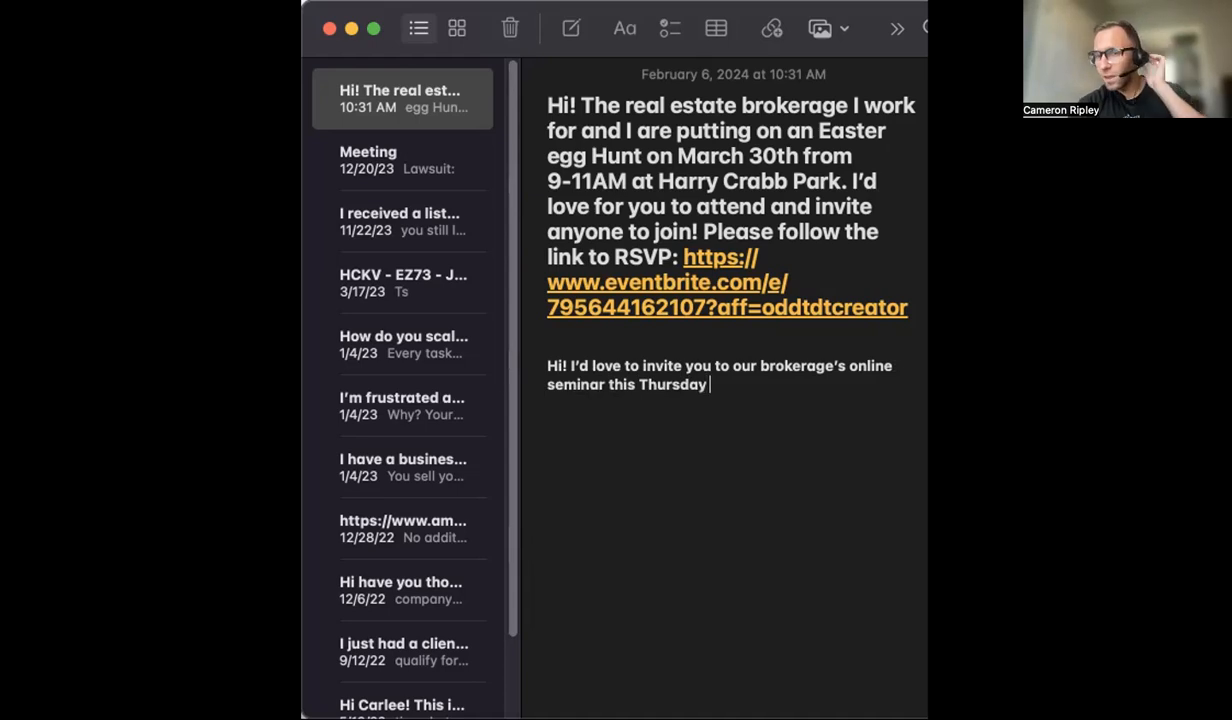
text(! )
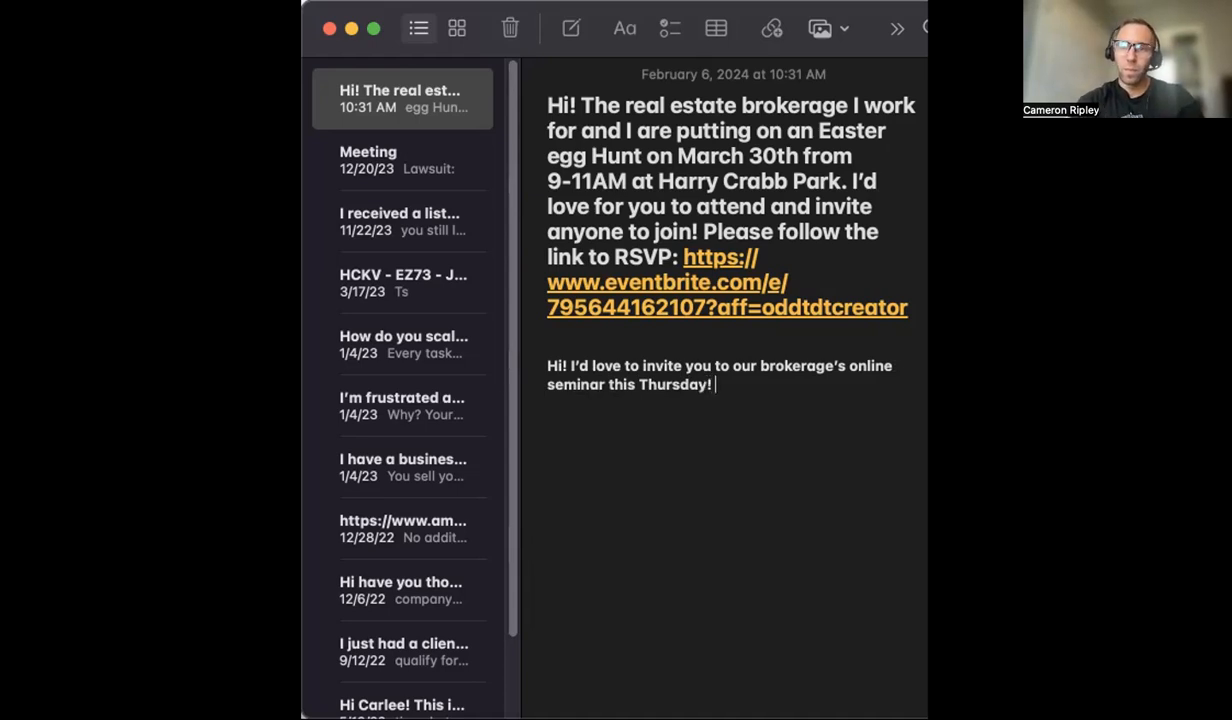
text(We are )
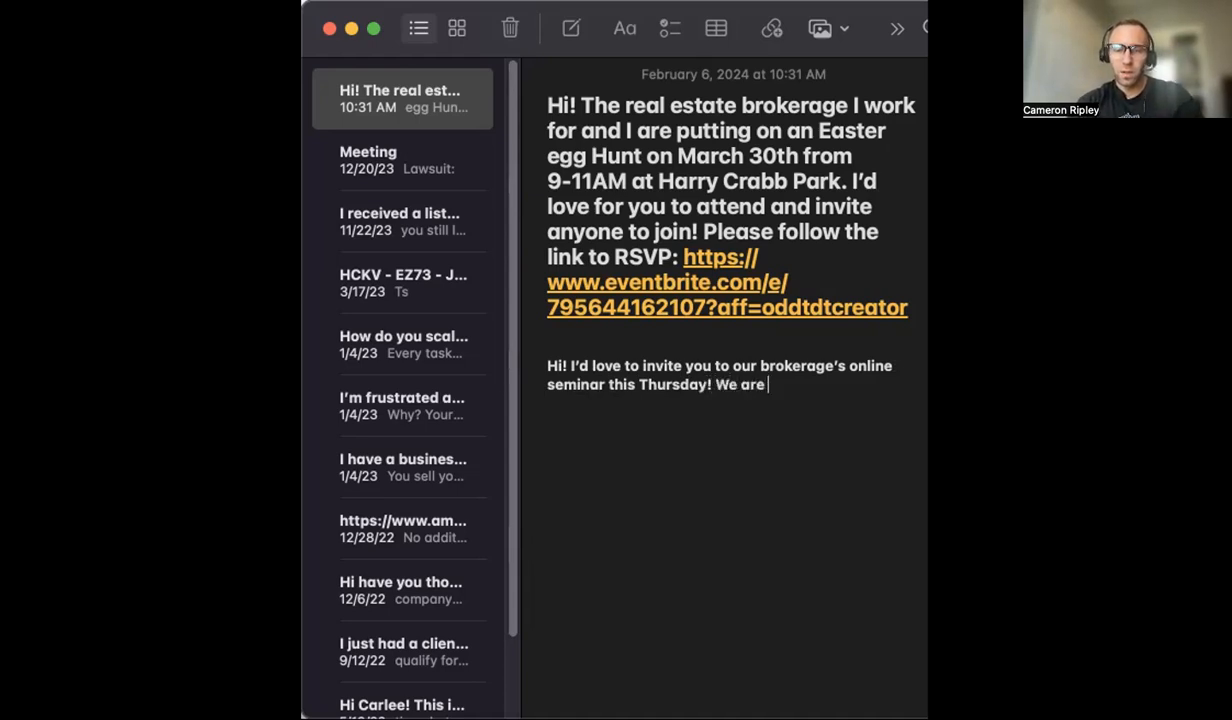
text(going over)
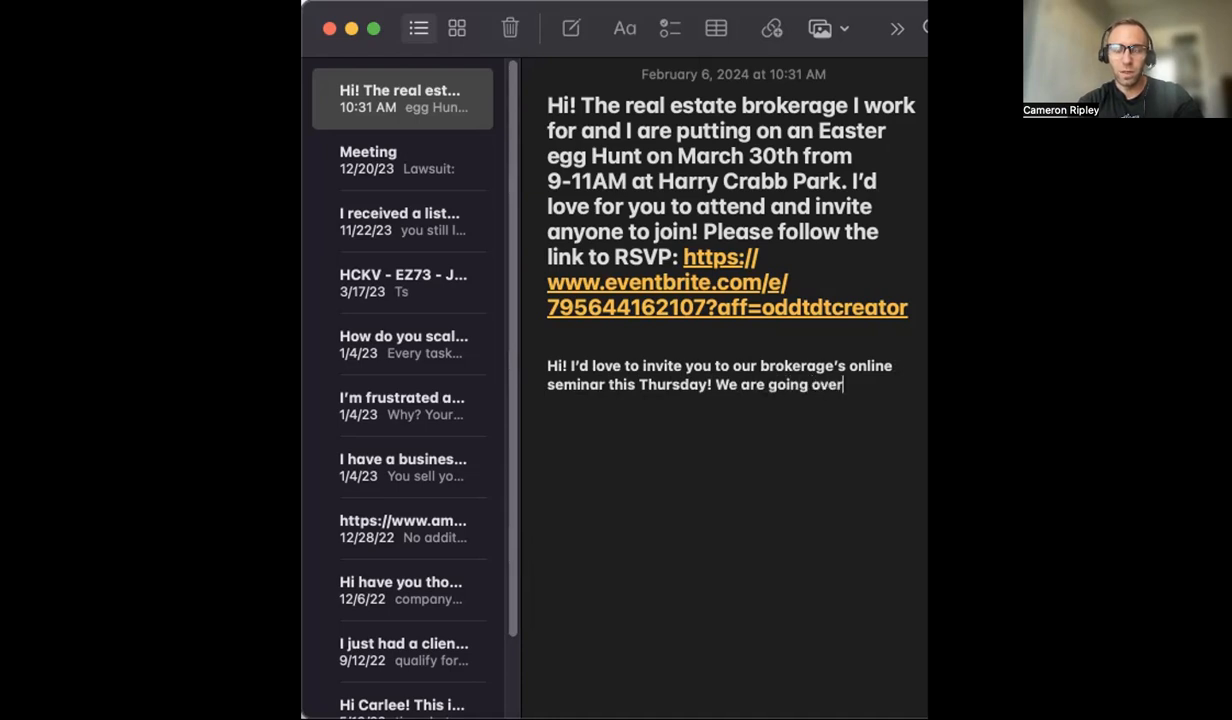
text( how to build wealth with real estate)
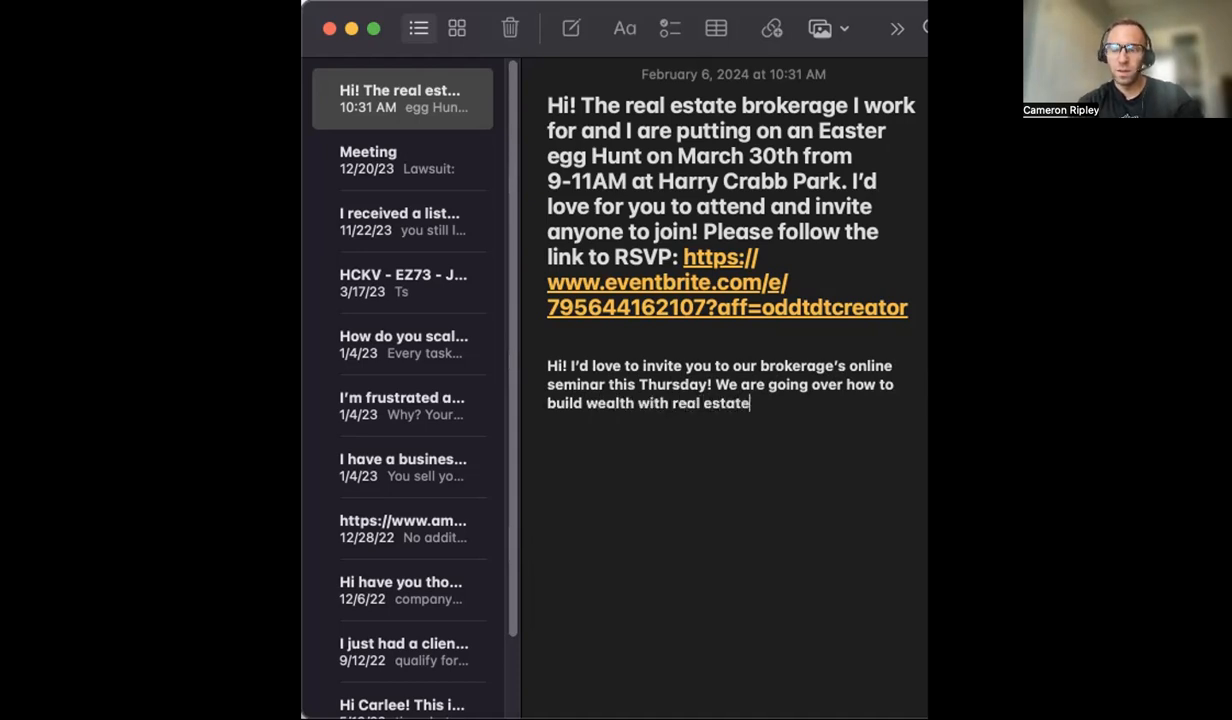
text(. It)
text('s)
text( p)
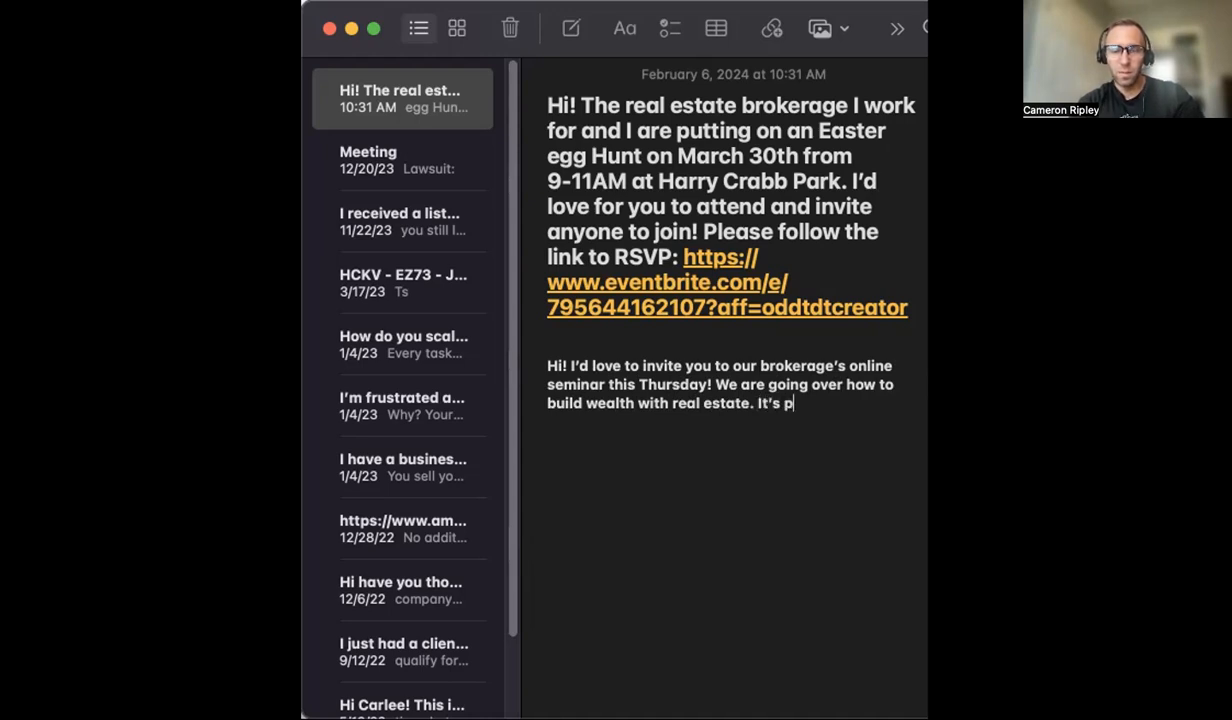
text(erfect for )
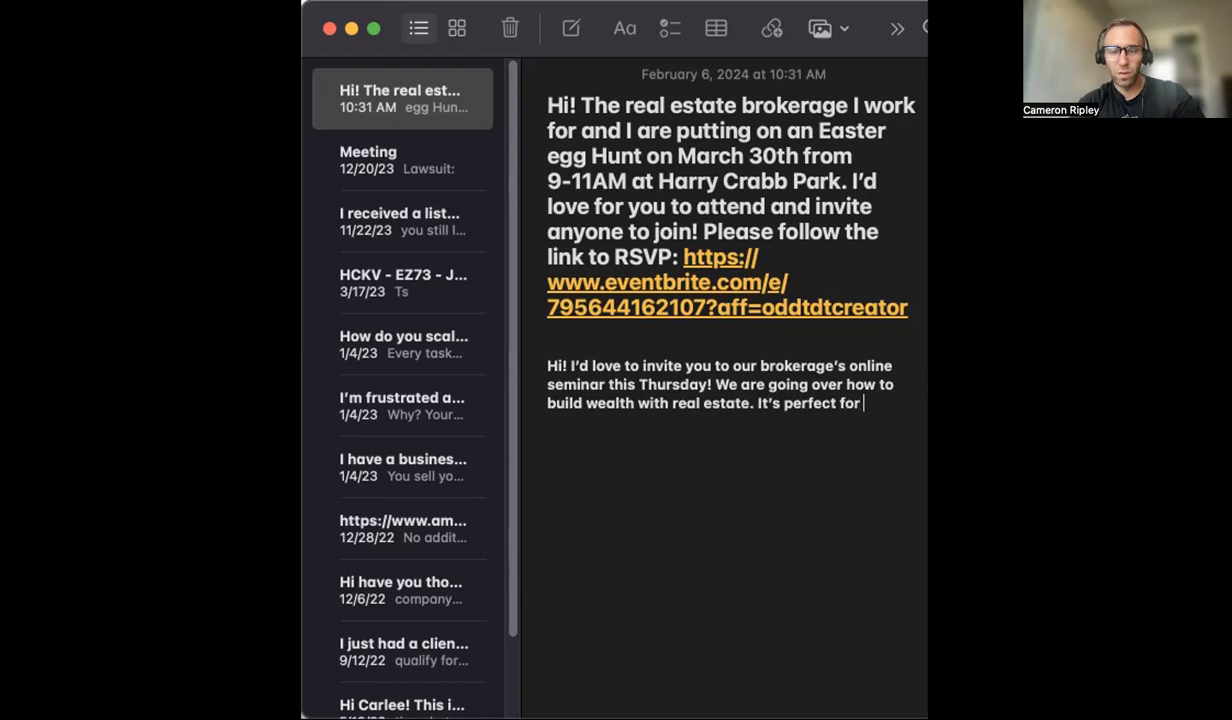
text(first time honm)
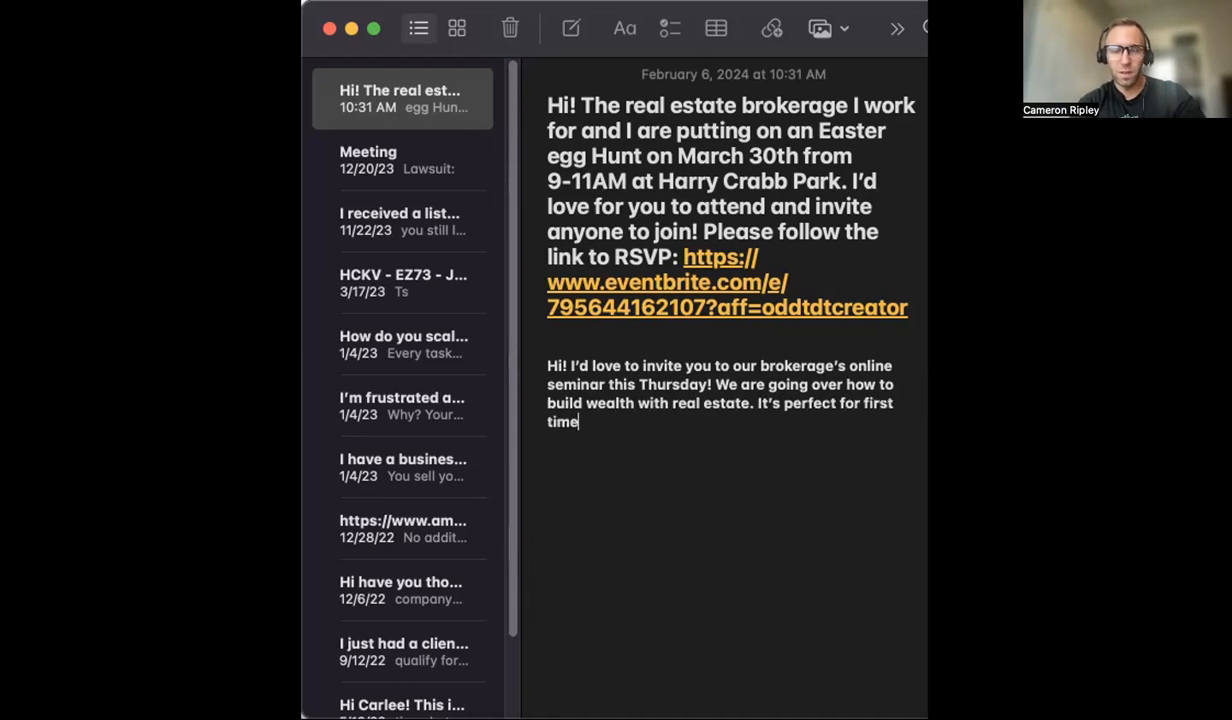
Step: Add the sentence "It's perfect for first time home buyers and seasoned investors" to the message
key(BackSpace)
key(BackSpace)
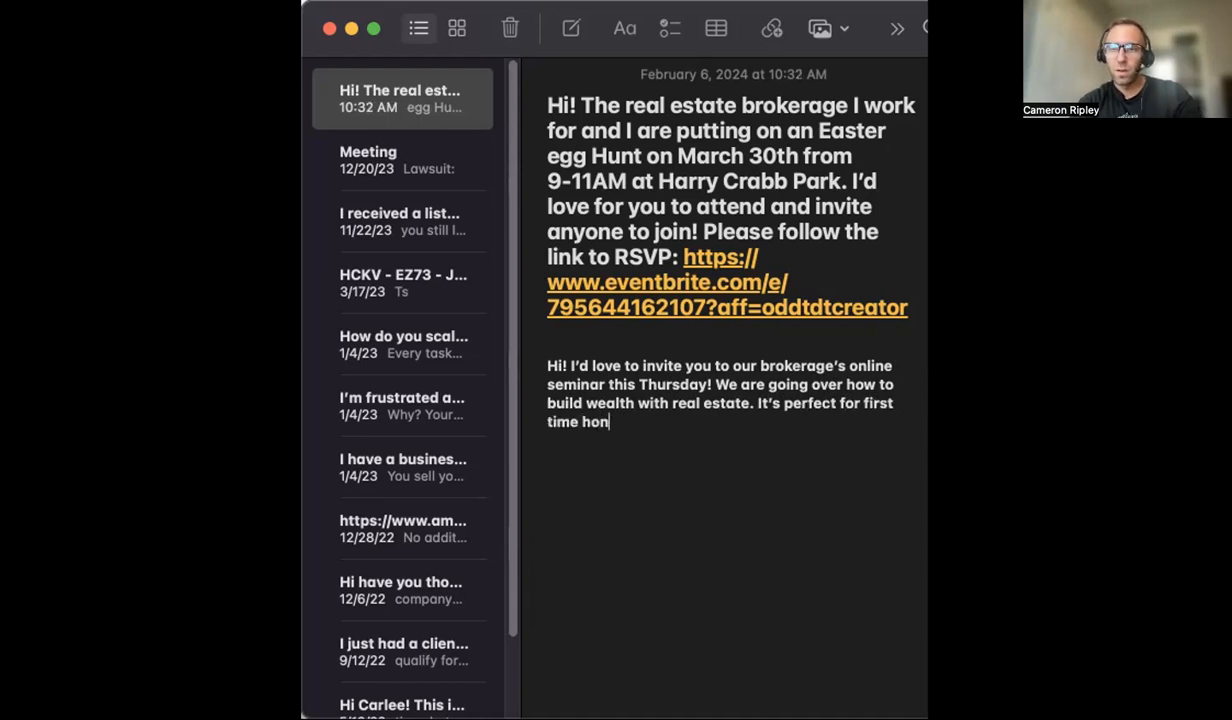
text(me buye)
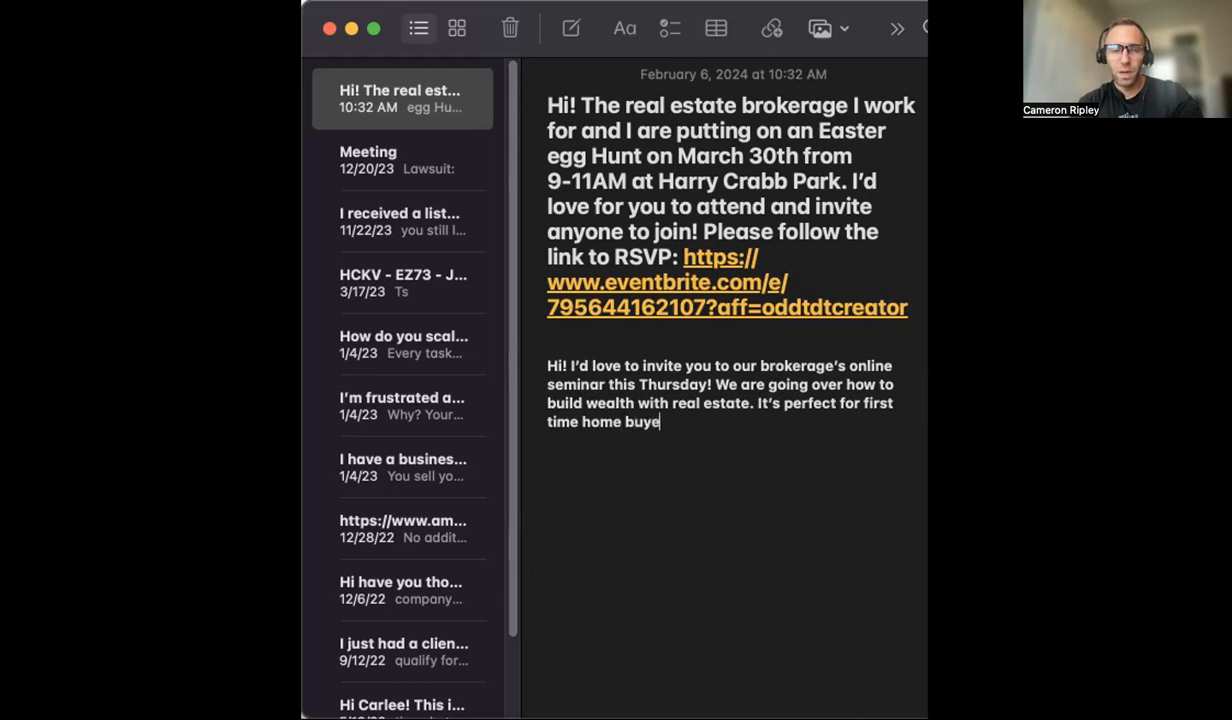
text(rs and seas)
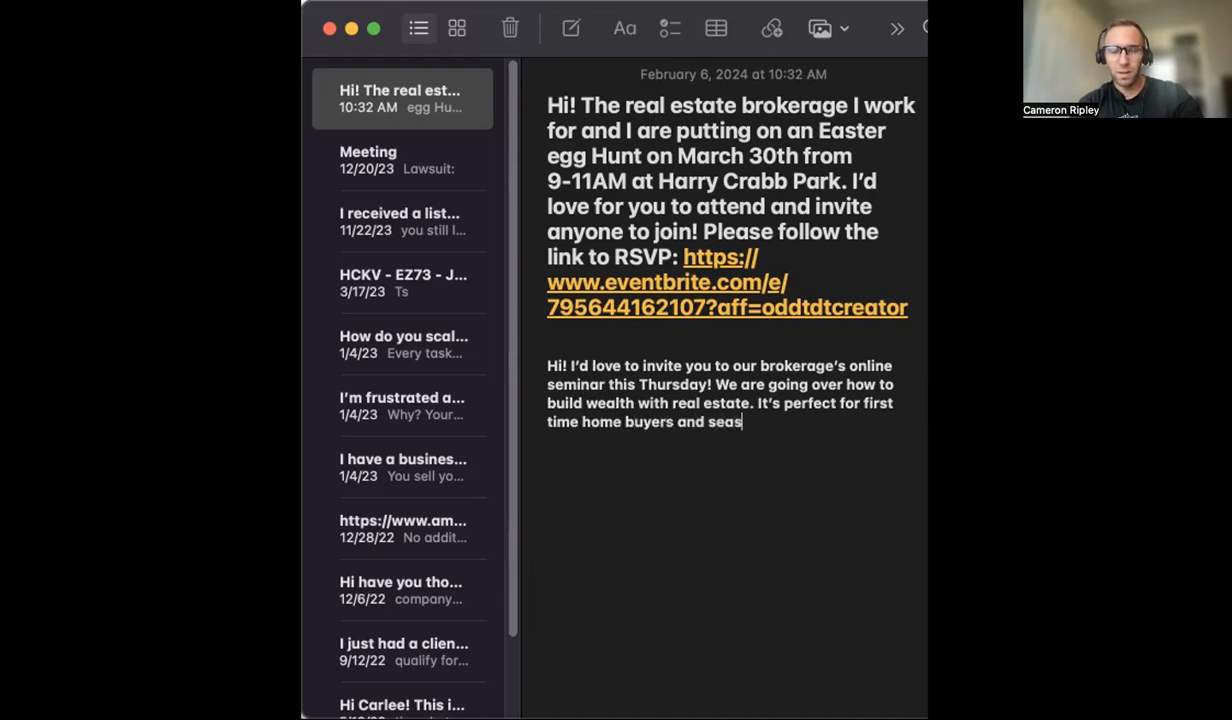
text(oned investo)
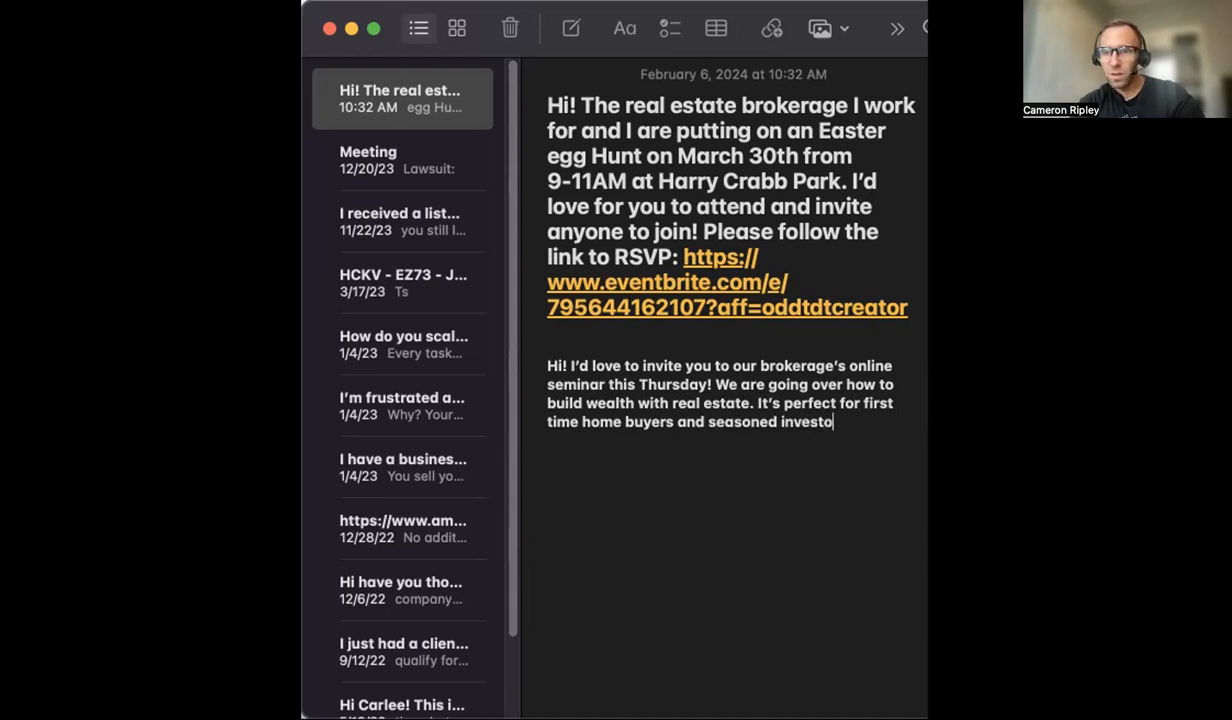
text(rs. For more info please c)
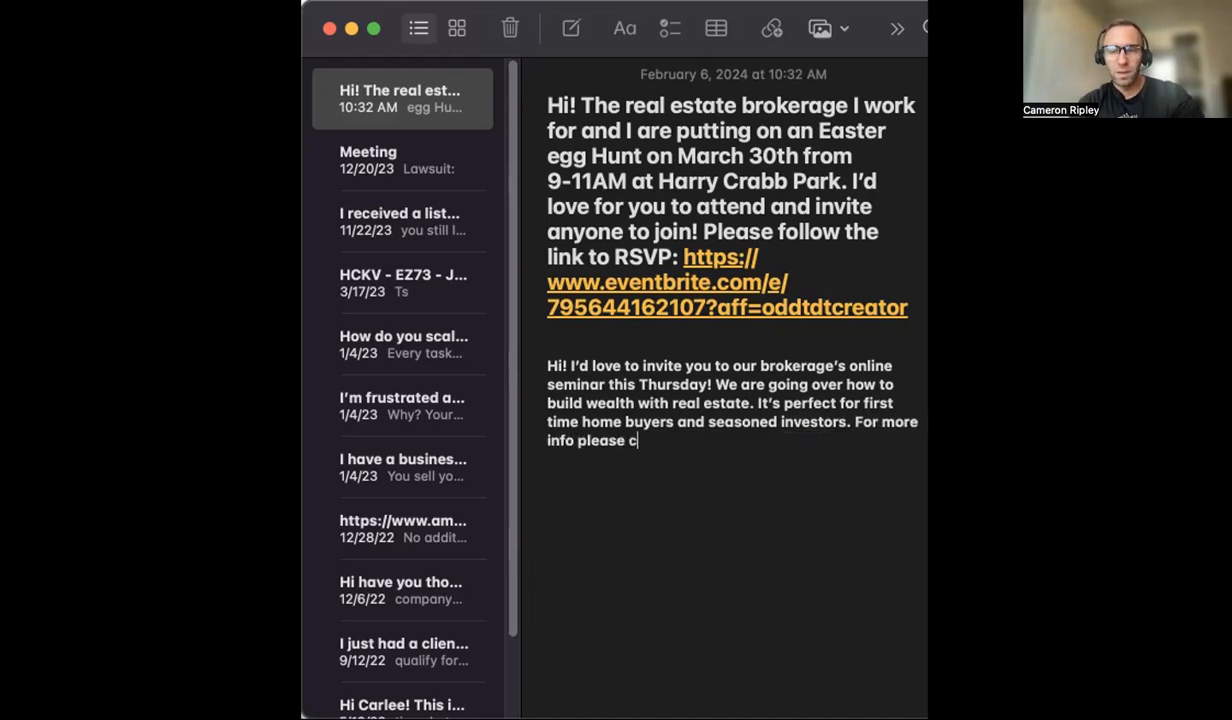
Step: Finish the message with "For more info or to RSVP please follow the link:"
key(BackSpace)
key(BackSpace)
key(BackSpace)
key(BackSpace)
key(BackSpace)
key(BackSpace)
key(BackSpace)
key(BackSpace)
text(or to RSVP)
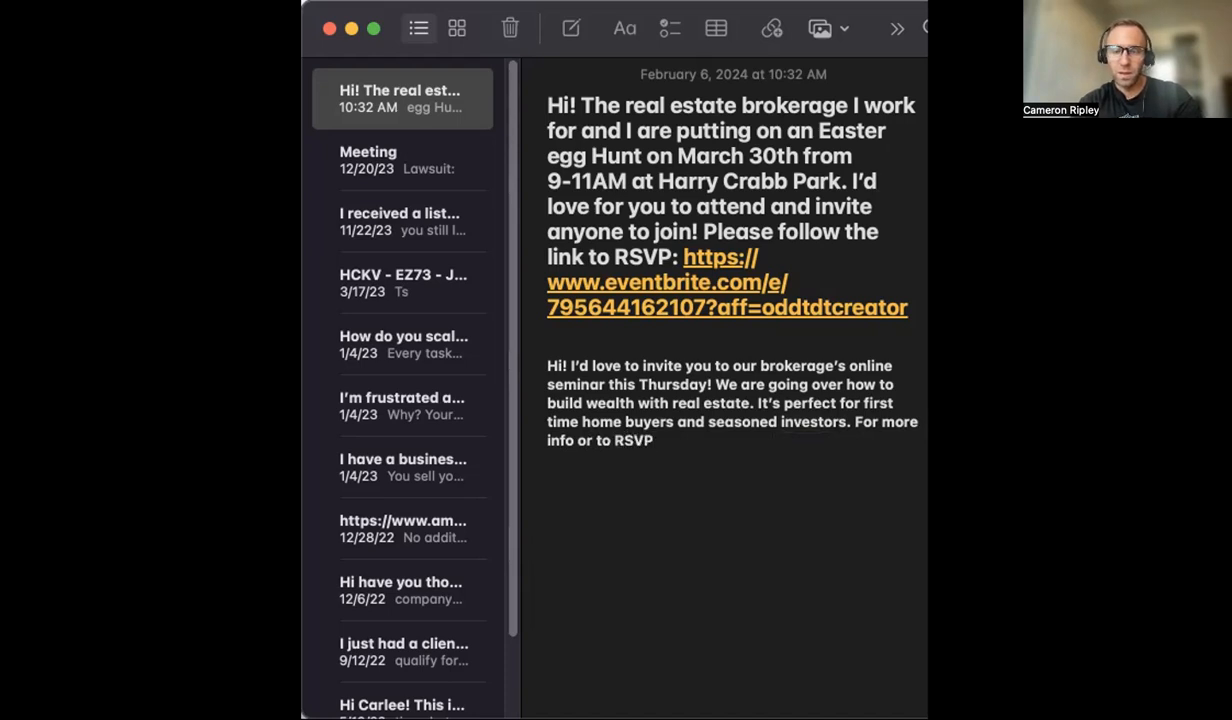
text( pl)
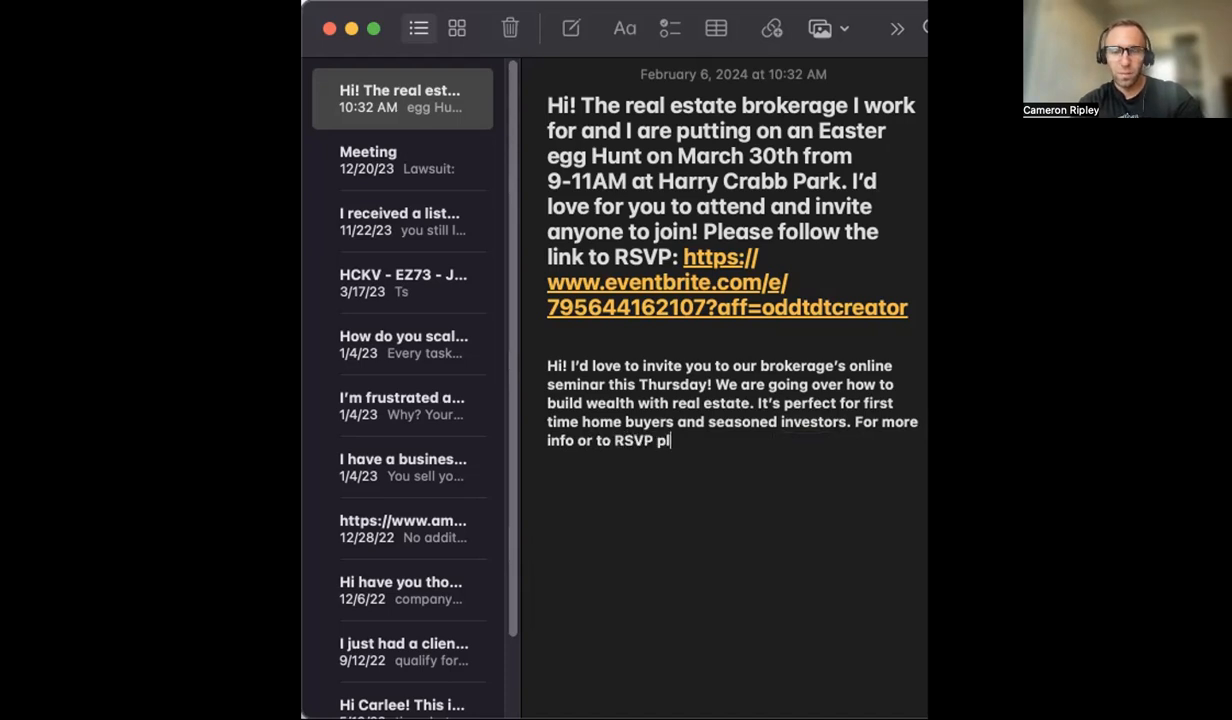
text(ease follow)
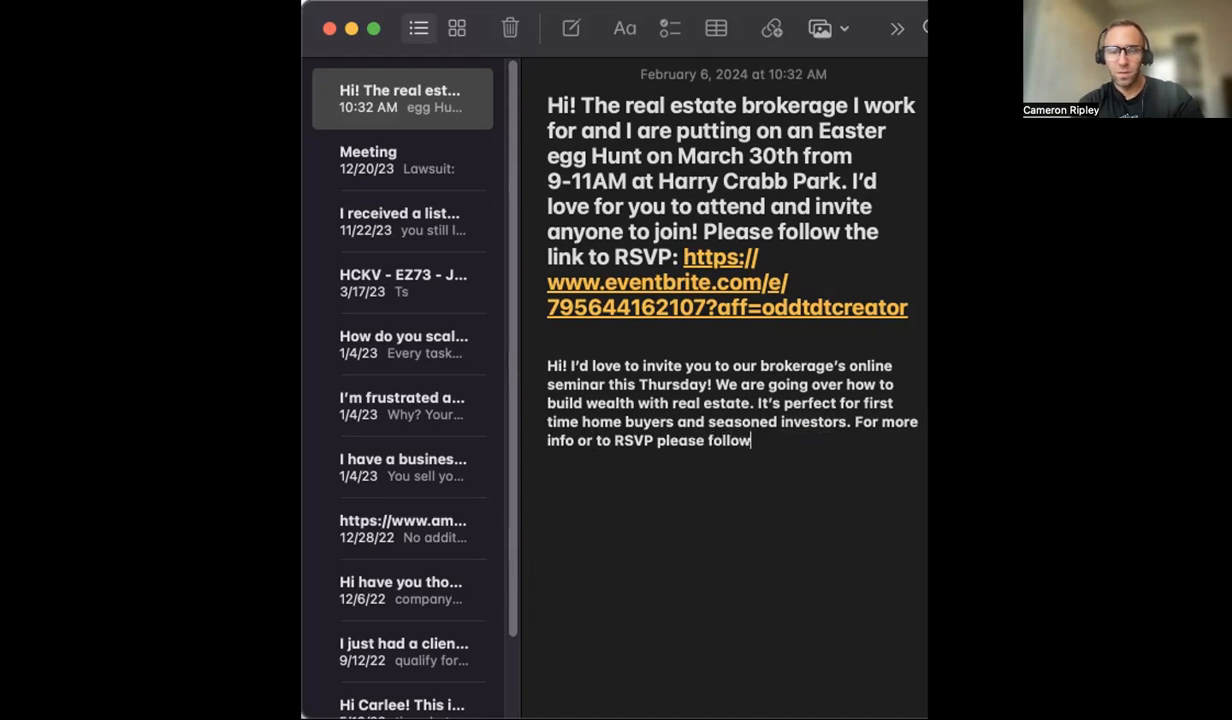
text( the link)
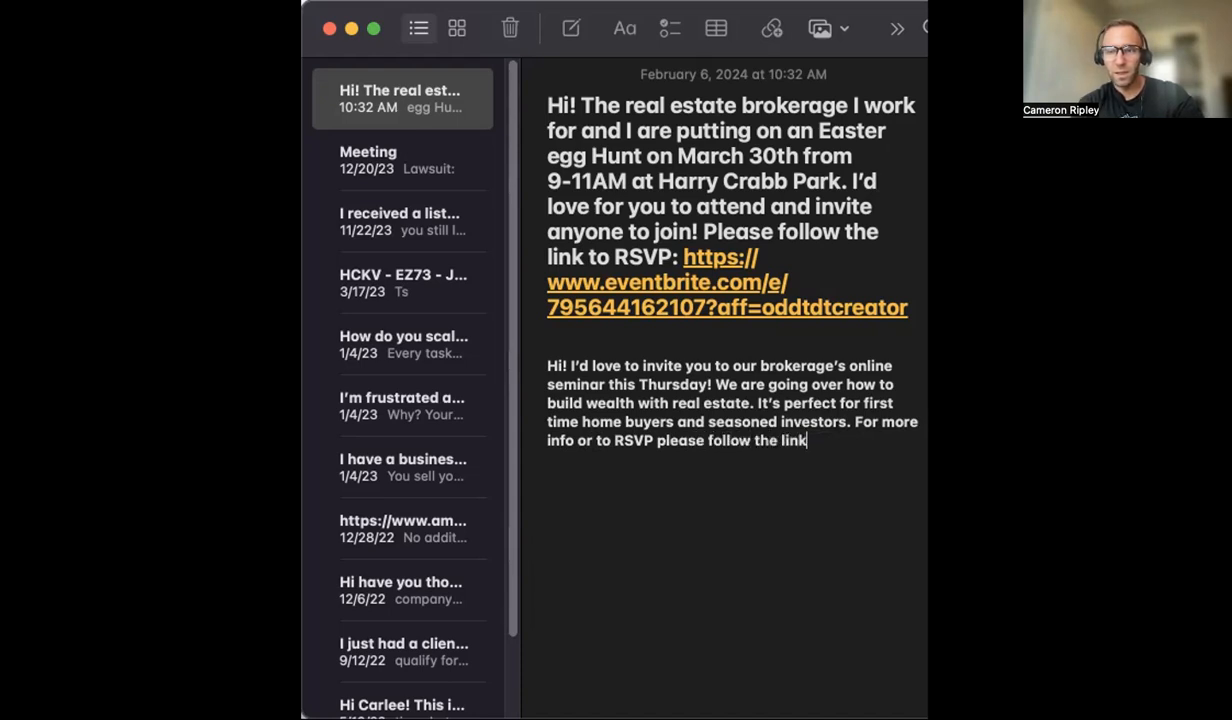
text(:)
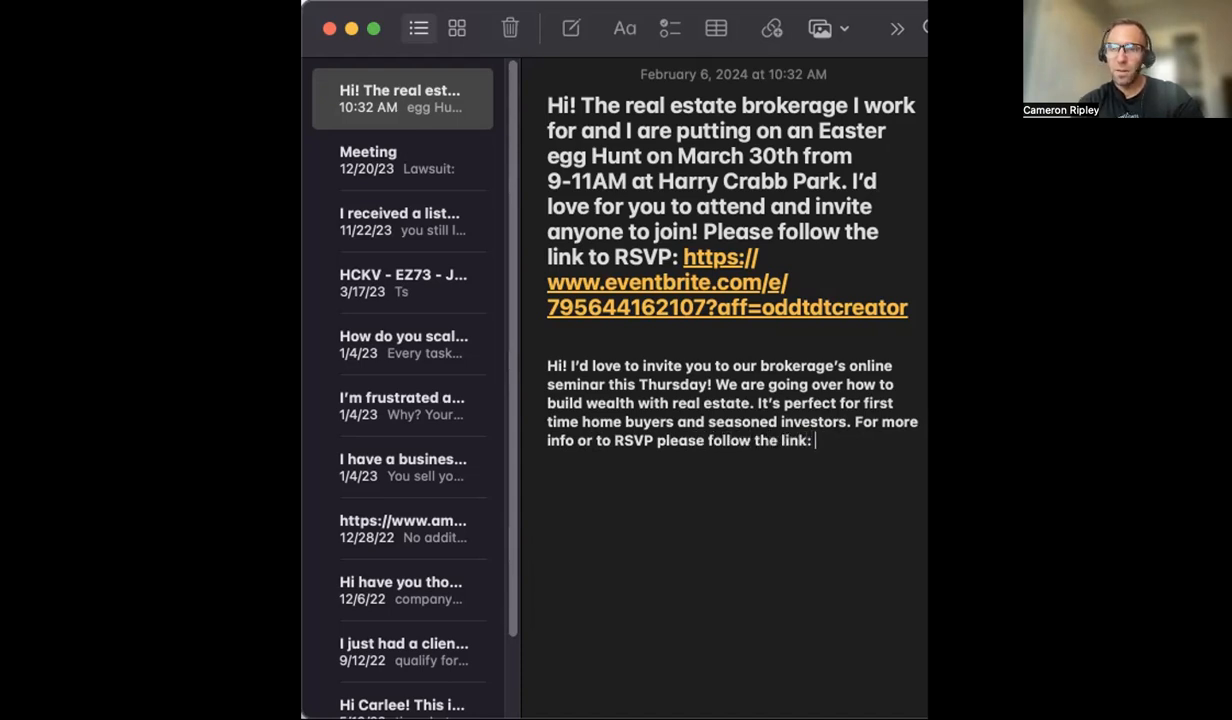
Step: Paste the copied Eventbrite event link after the colon and end the line
right_click(819, 446)
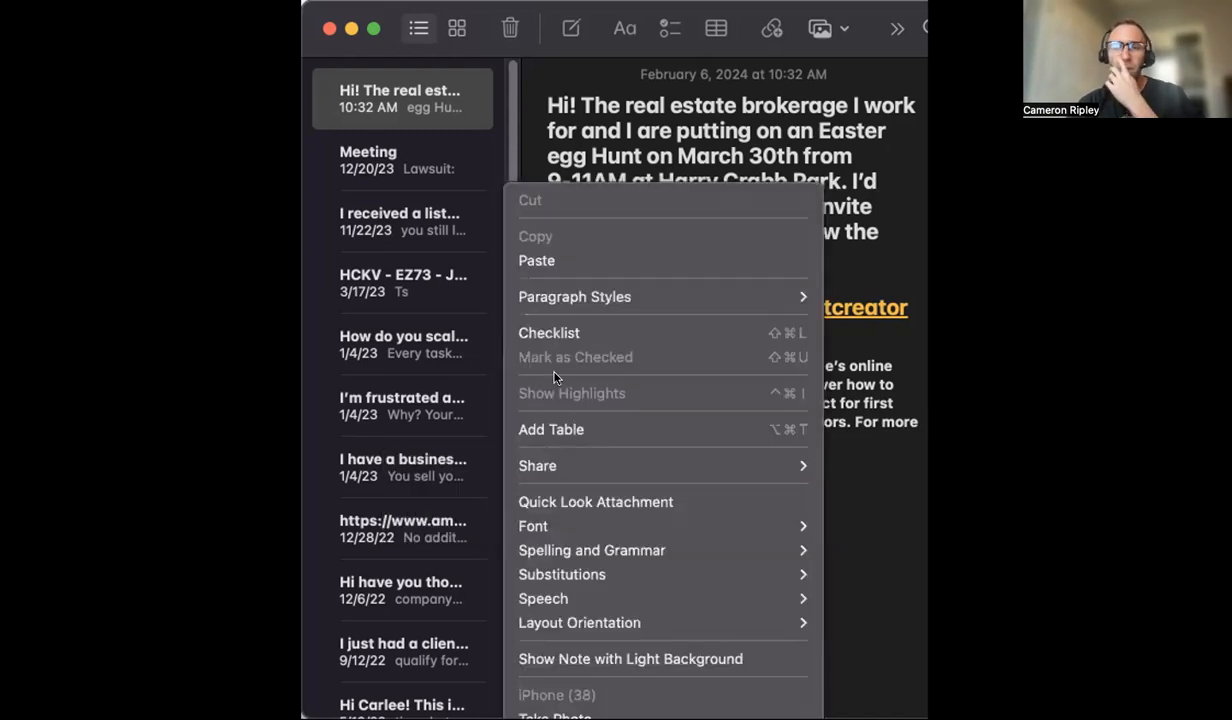
click(528, 258)
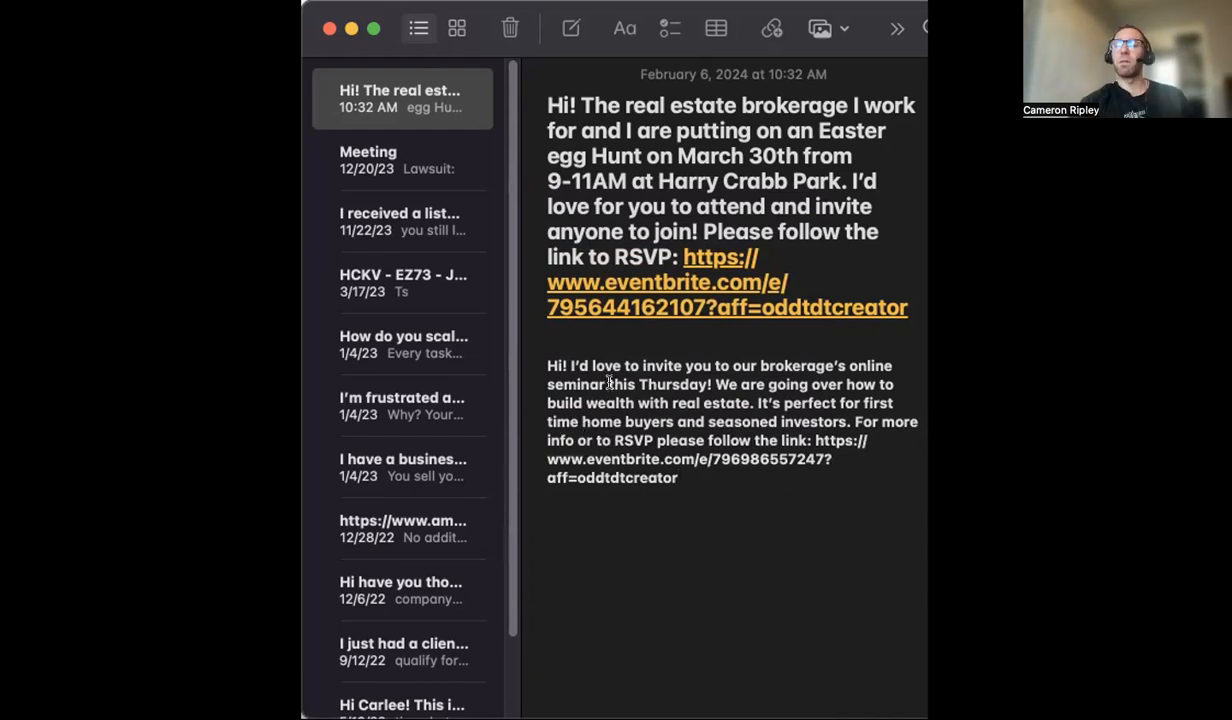
key(Return)
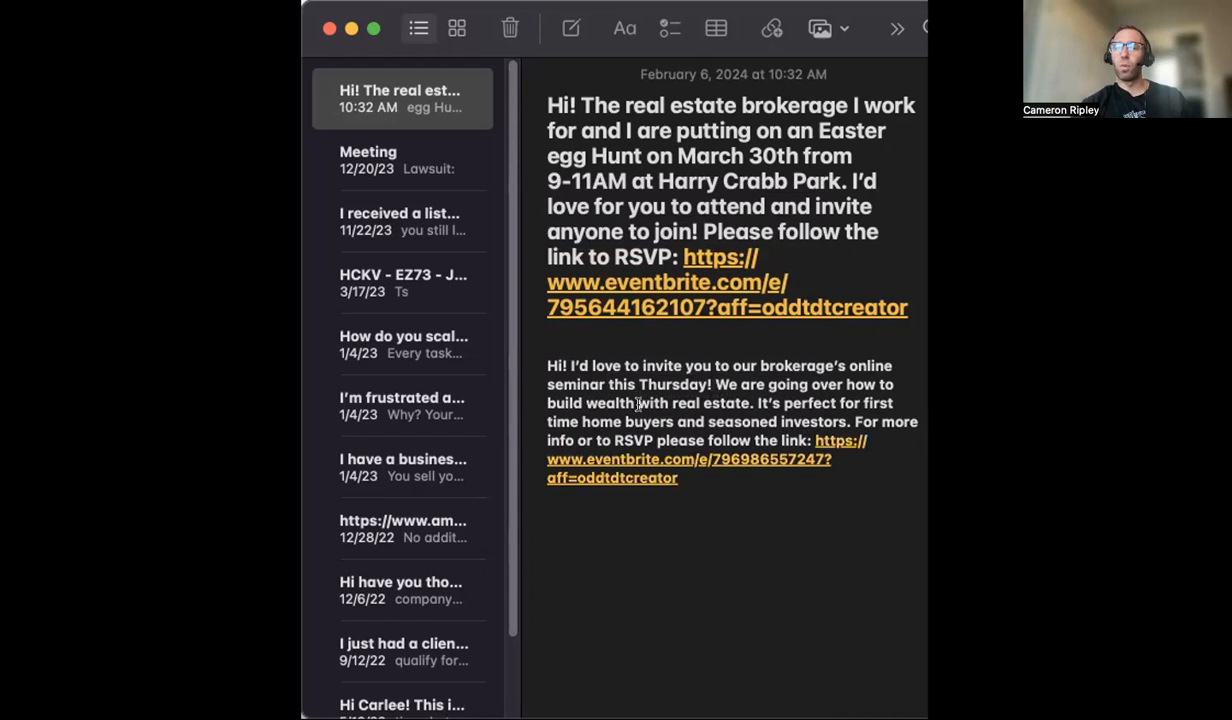